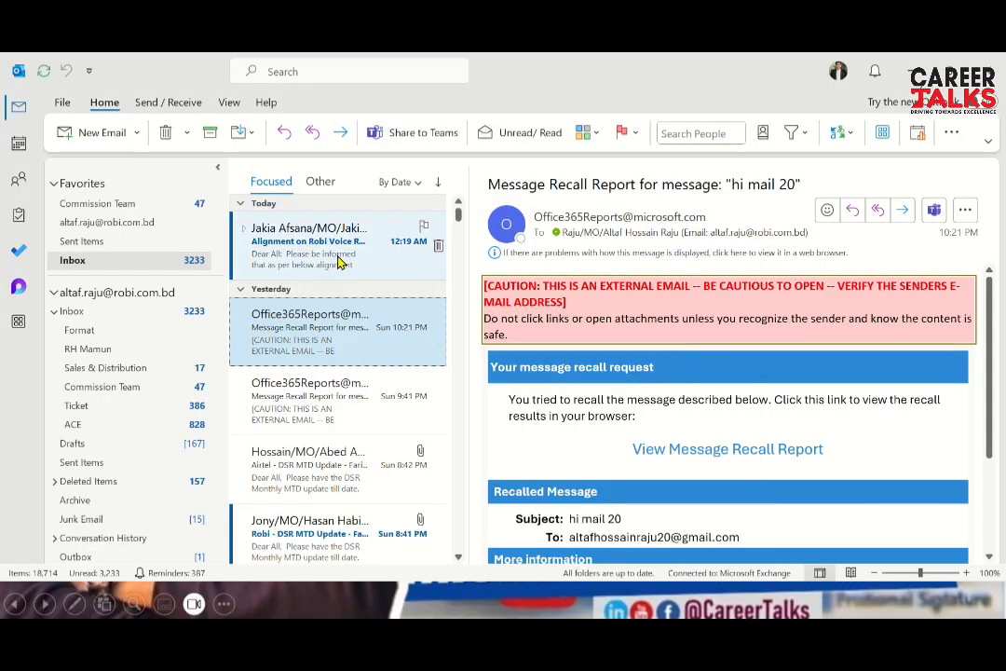
Open a new blank email and place the cursor in its message body
{"action": "key", "text": "ctrl+n"}
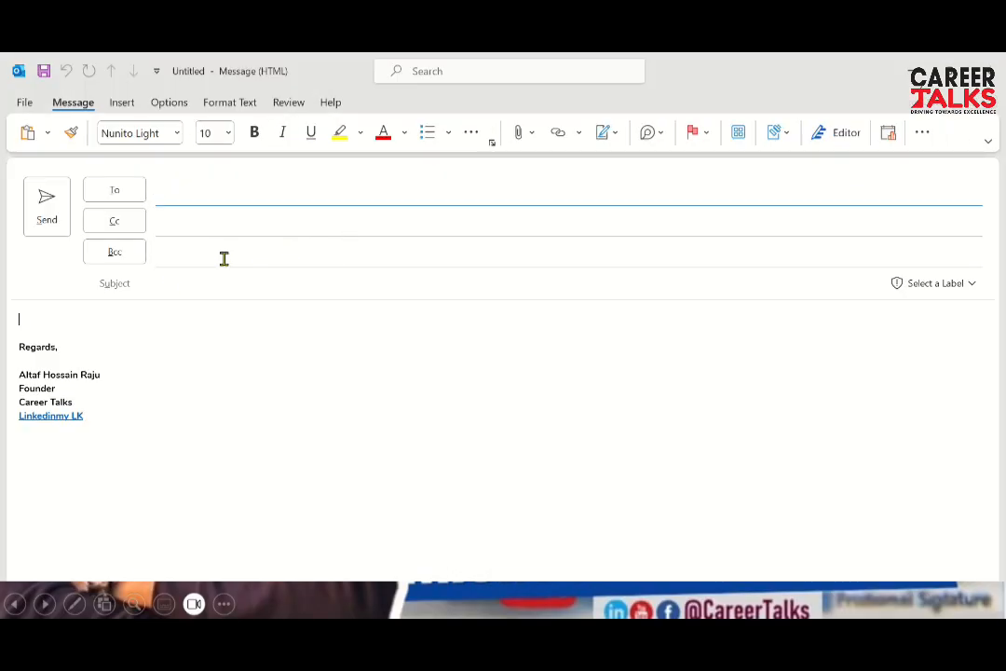
{"action": "left_click", "coordinate": [130, 322]}
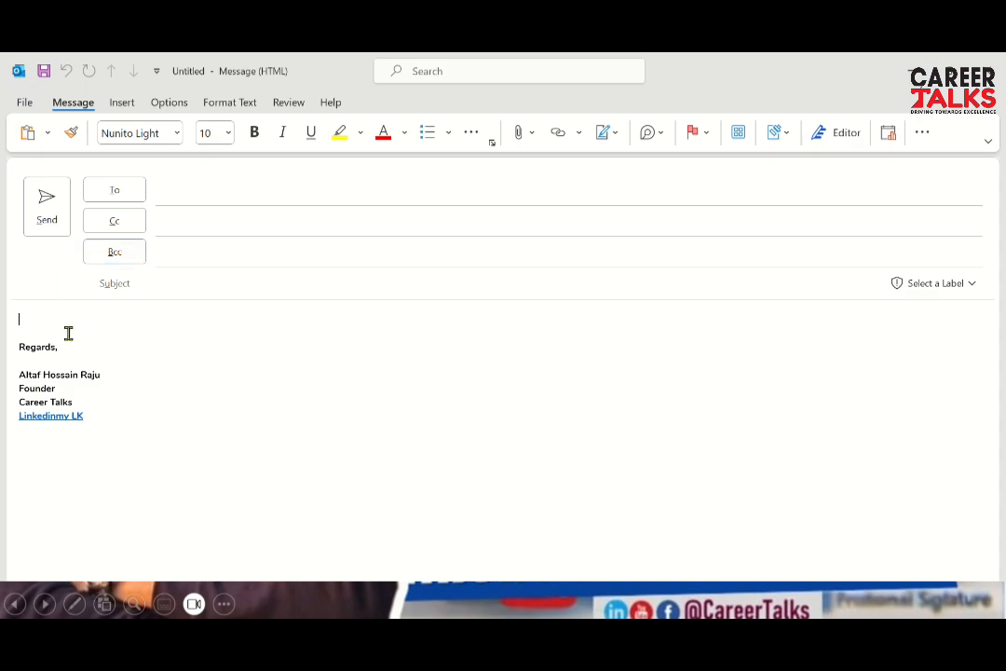
Insert the Corporate signature into the message and open Signatures and Stationery to edit it
{"action": "left_click", "coordinate": [130, 104]}
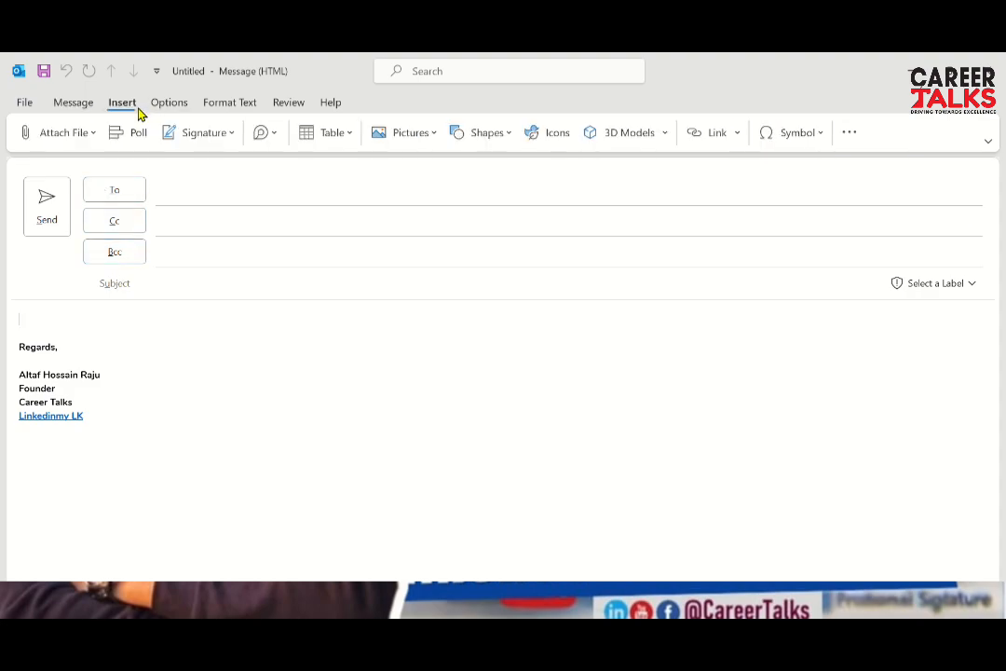
{"action": "left_click", "coordinate": [203, 135]}
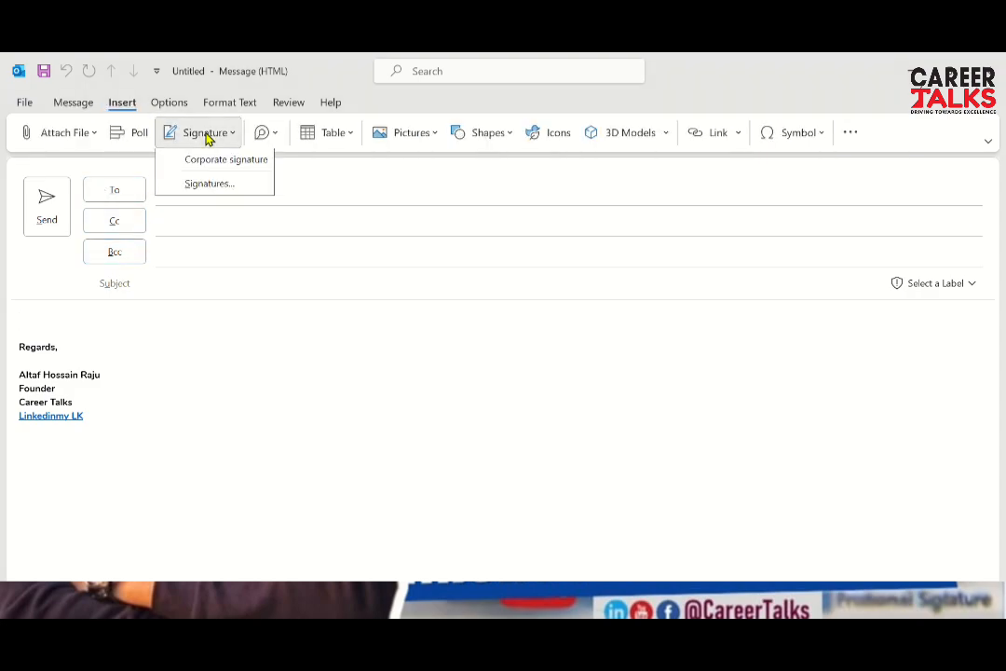
{"action": "left_click", "coordinate": [241, 164]}
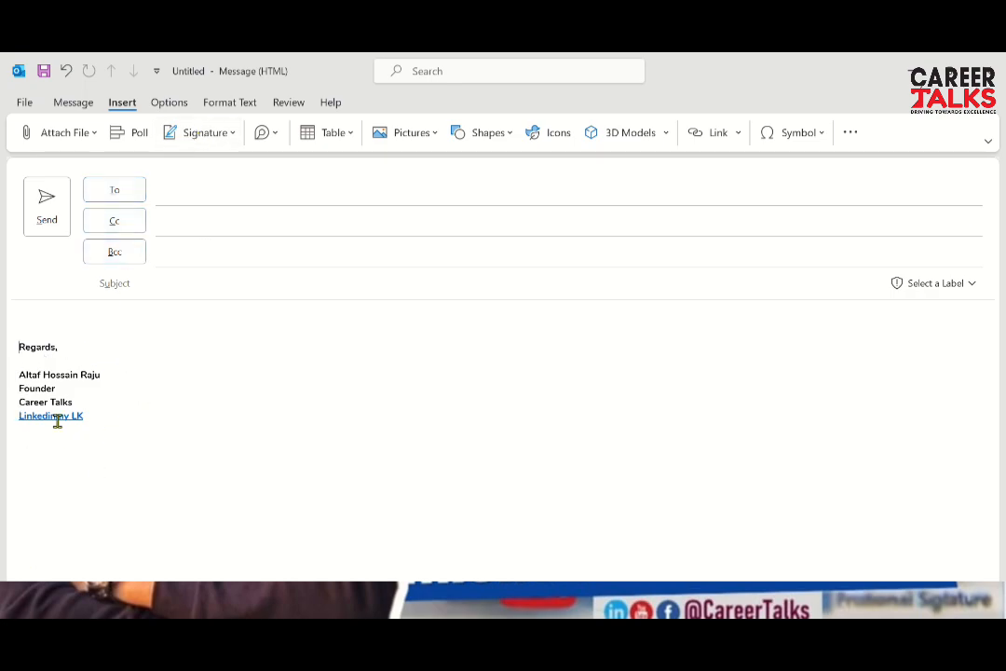
{"action": "left_click", "coordinate": [230, 135]}
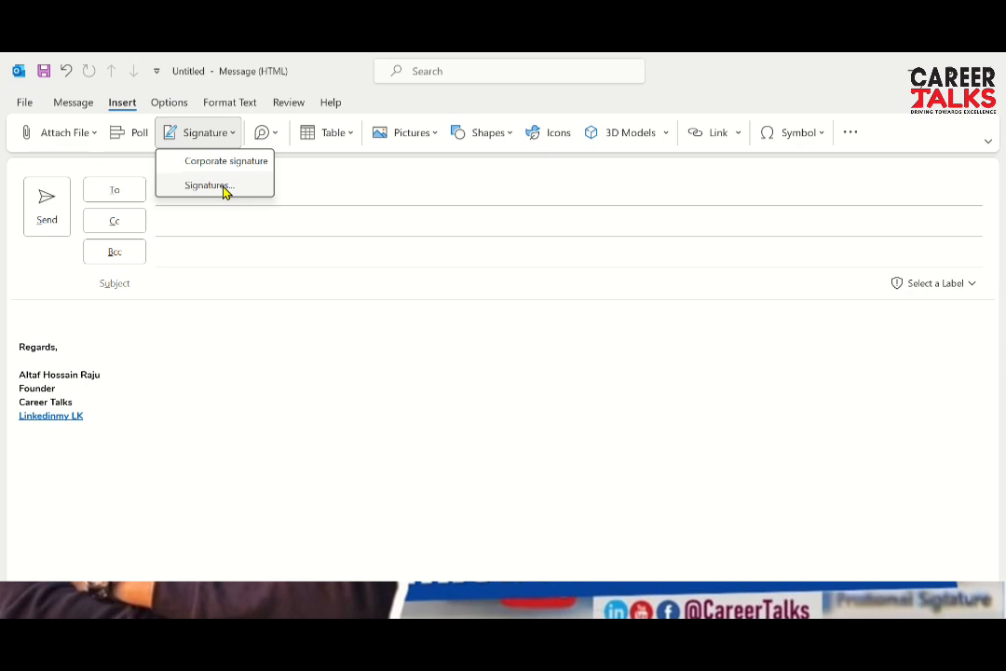
{"action": "left_click", "coordinate": [209, 185]}
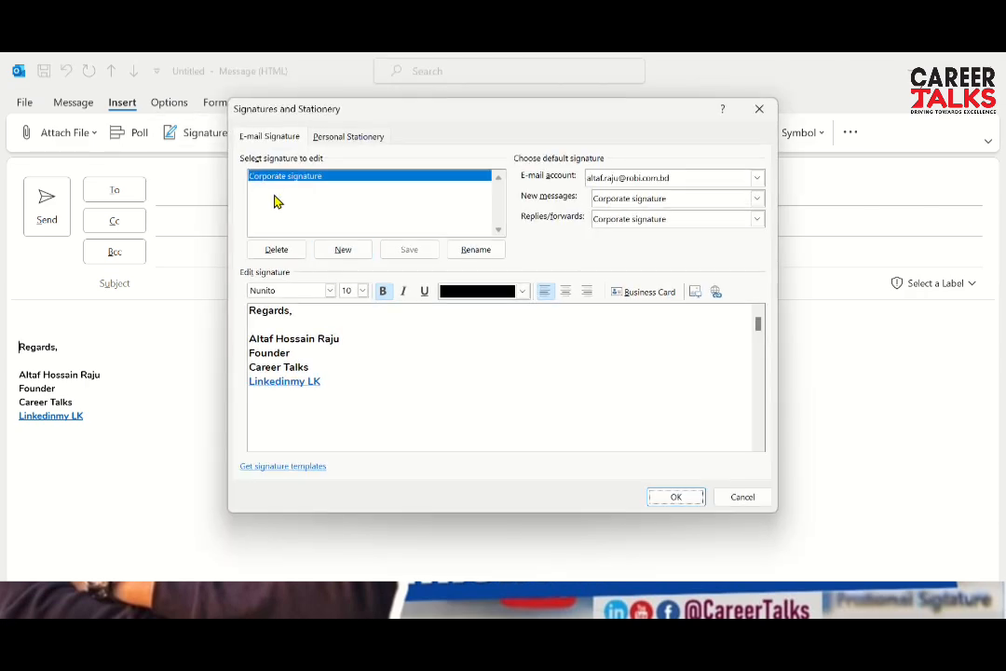
Replace the closing word 'Regards,' with 'Sincerely,' in the signature
{"action": "left_click", "coordinate": [319, 322]}
{"action": "left_click_drag", "start_coordinate": [307, 311], "coordinate": [232, 319]}
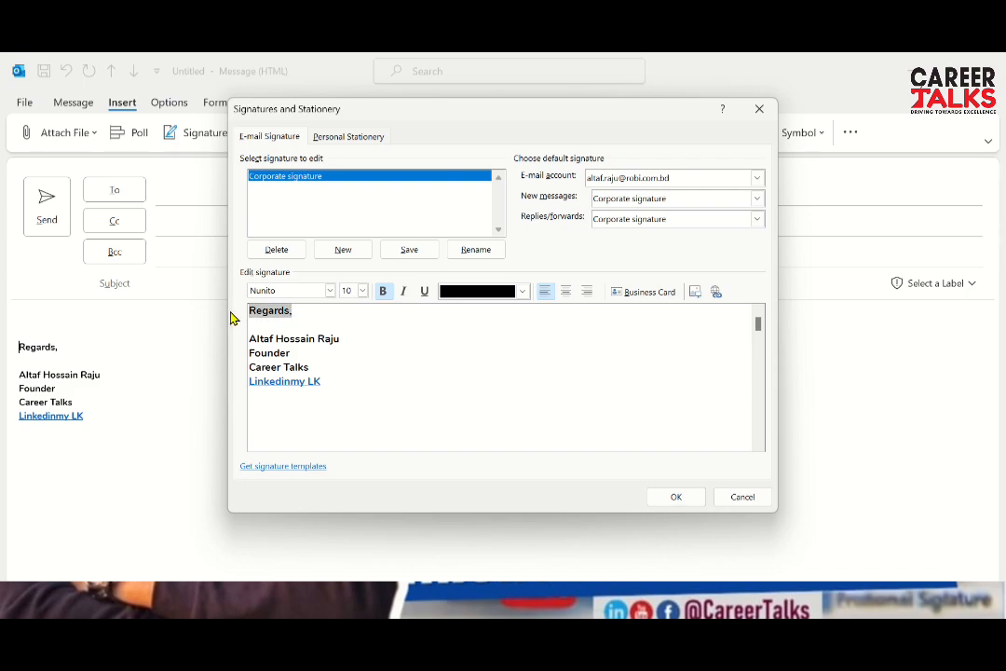
{"action": "type", "text": "Sincerely,"}
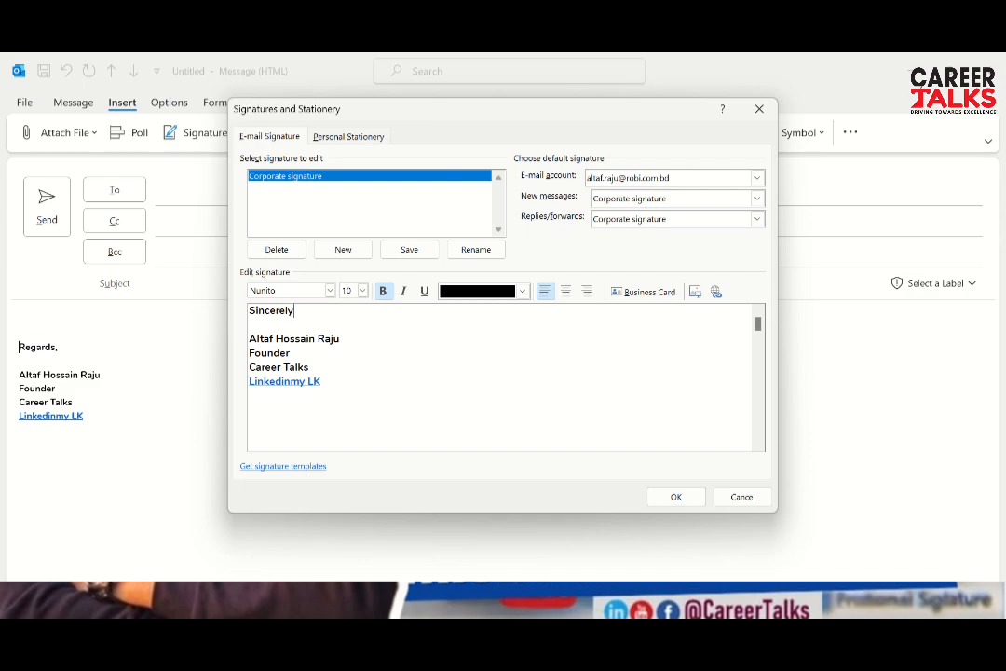
Delete the old LinkedIn line and add a 'Cell : 0…' line and a 'Mail | Linkedin | Web' line
{"action": "left_click", "coordinate": [305, 353]}
{"action": "left_click", "coordinate": [333, 377]}
{"action": "key", "text": "BackSpace"}
{"action": "key", "text": "BackSpace"}
{"action": "key", "text": "BackSpace"}
{"action": "key", "text": "BackSpace"}
{"action": "key", "text": "BackSpace"}
{"action": "key", "text": "BackSpace"}
{"action": "key", "text": "BackSpace"}
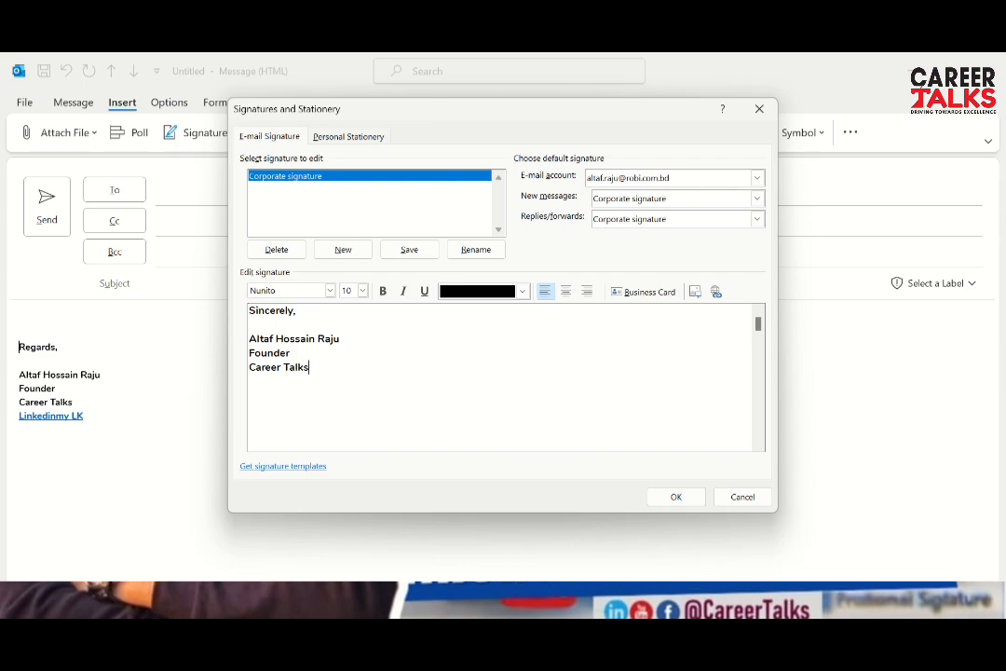
{"action": "key", "text": "Return"}
{"action": "type", "text": "Mail "}
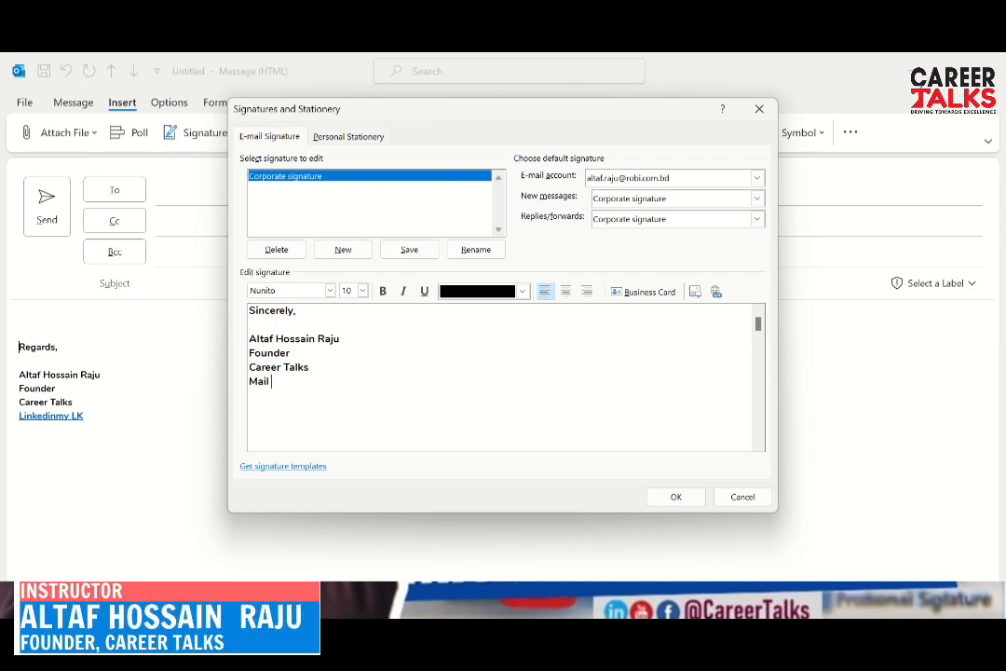
{"action": "type", "text": "| "}
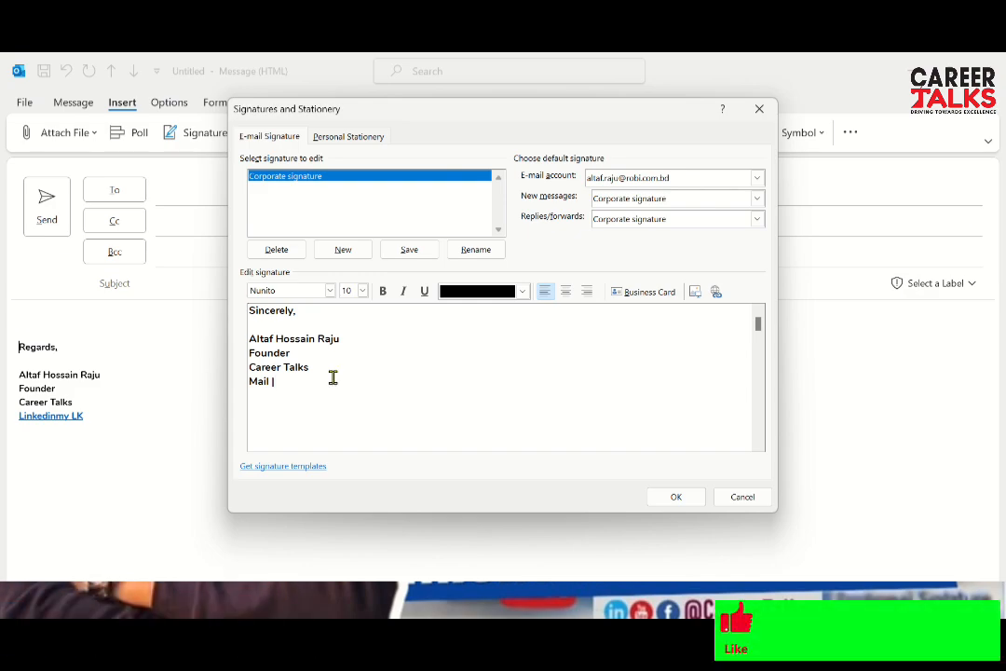
{"action": "type", "text": "L"}
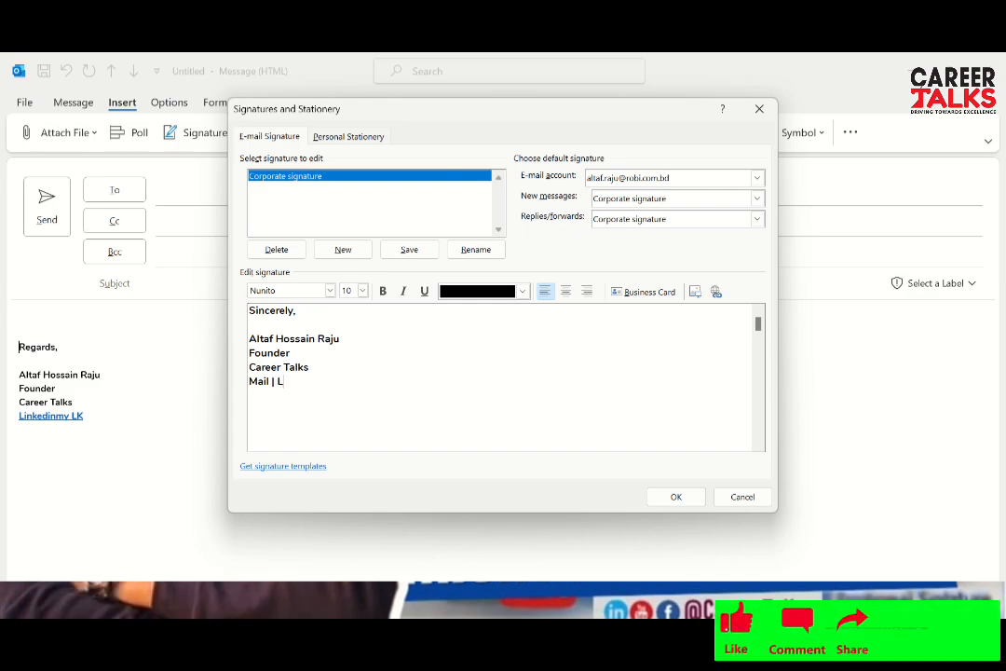
{"action": "type", "text": "inkedin"}
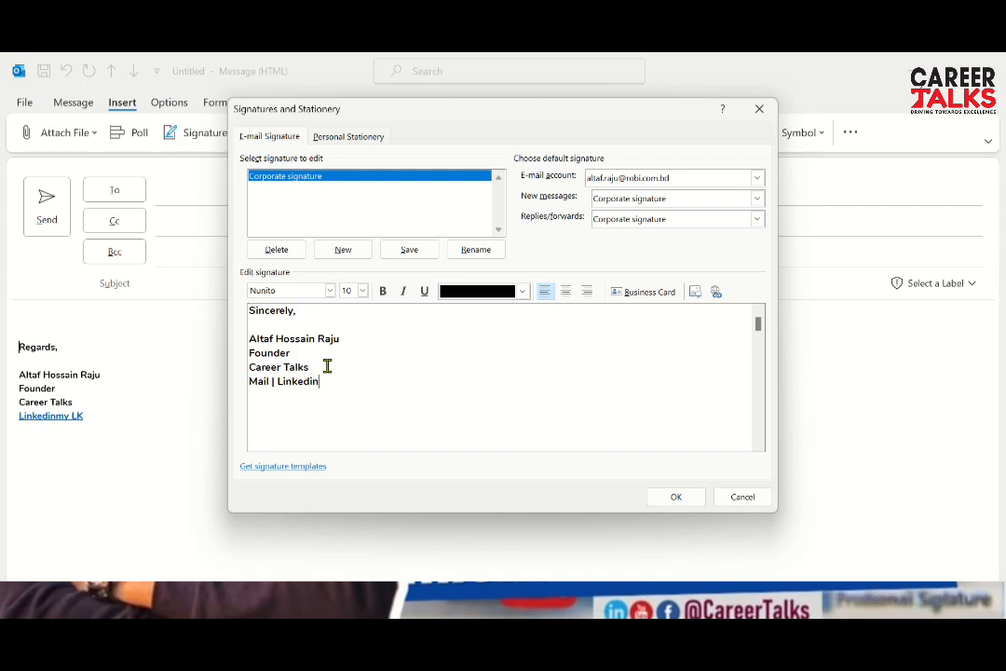
{"action": "key", "text": "Return"}
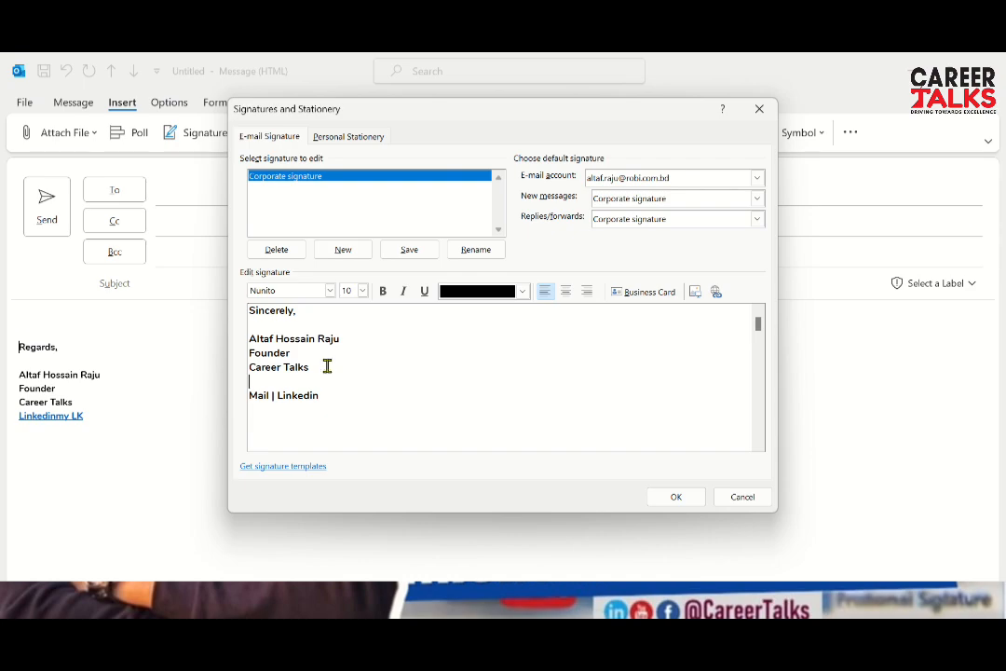
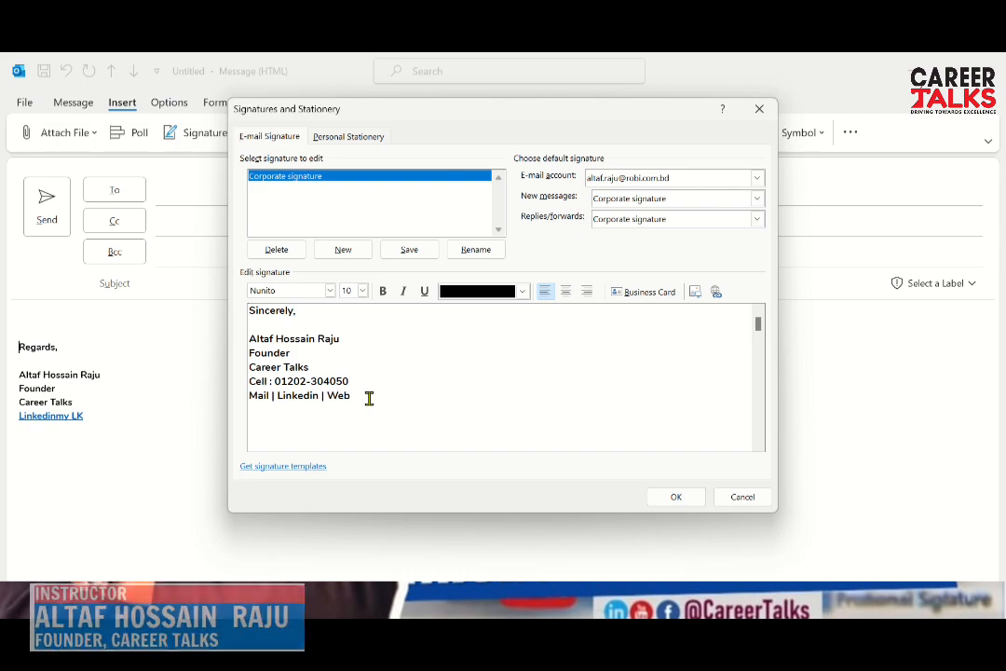
Change the whole signature's font to Tahoma
{"action": "mouse_move", "coordinate": [355, 395]}
{"action": "left_mouse_down"}
{"action": "mouse_move", "coordinate": [231, 337]}
{"action": "mouse_move", "coordinate": [227, 308]}
{"action": "mouse_move", "coordinate": [261, 311]}
{"action": "left_mouse_up"}
{"action": "left_click", "coordinate": [272, 292]}
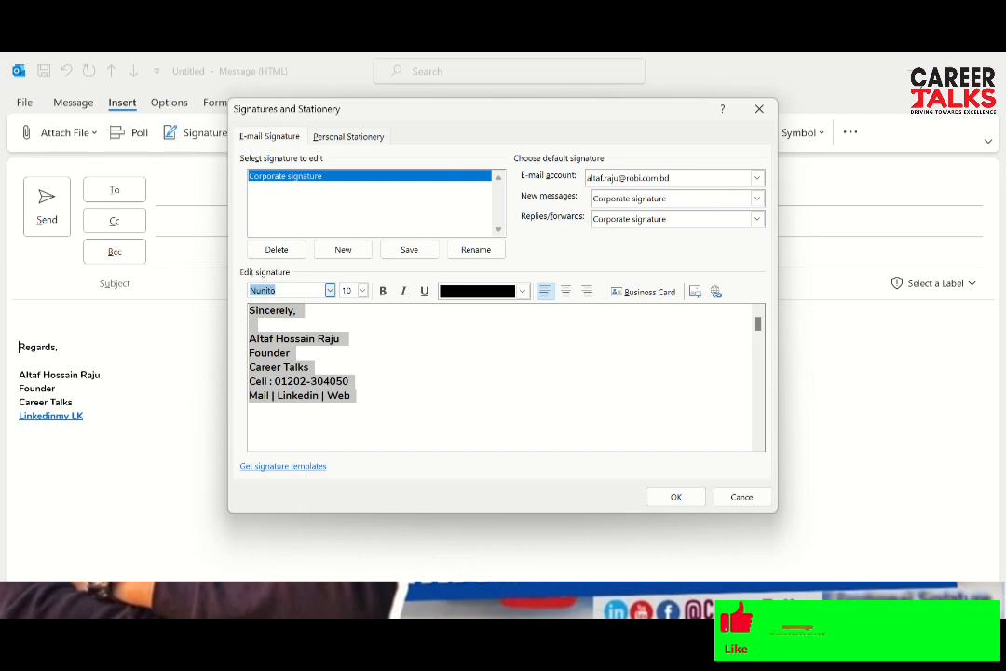
{"action": "type", "text": "Tahoma"}
{"action": "key", "text": "Return"}
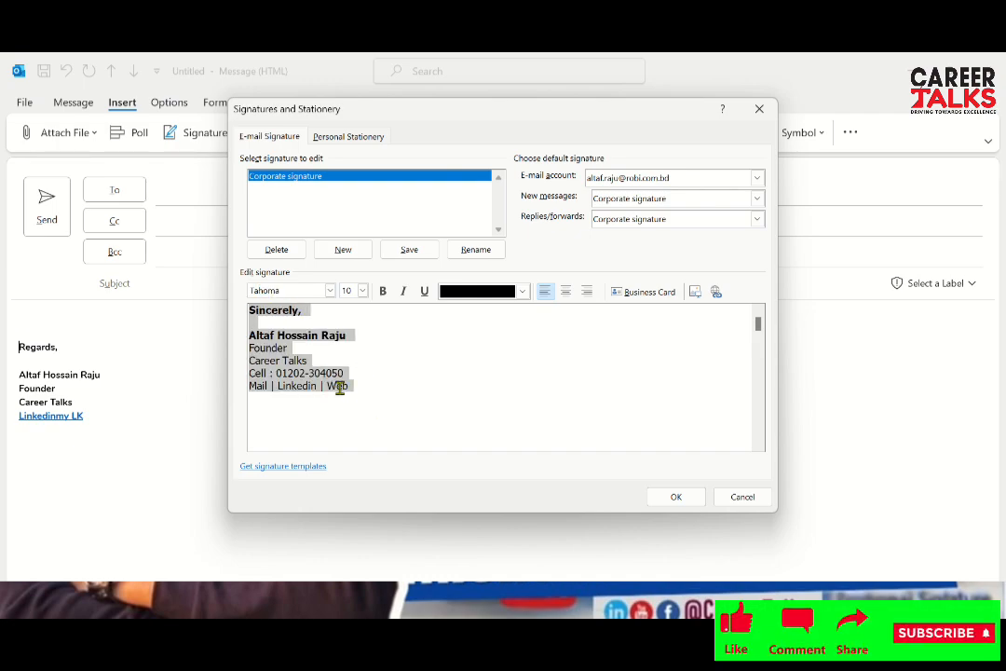
{"action": "left_click", "coordinate": [370, 382]}
Make the Founder title bold
{"action": "left_click_drag", "start_coordinate": [288, 348], "coordinate": [242, 349]}
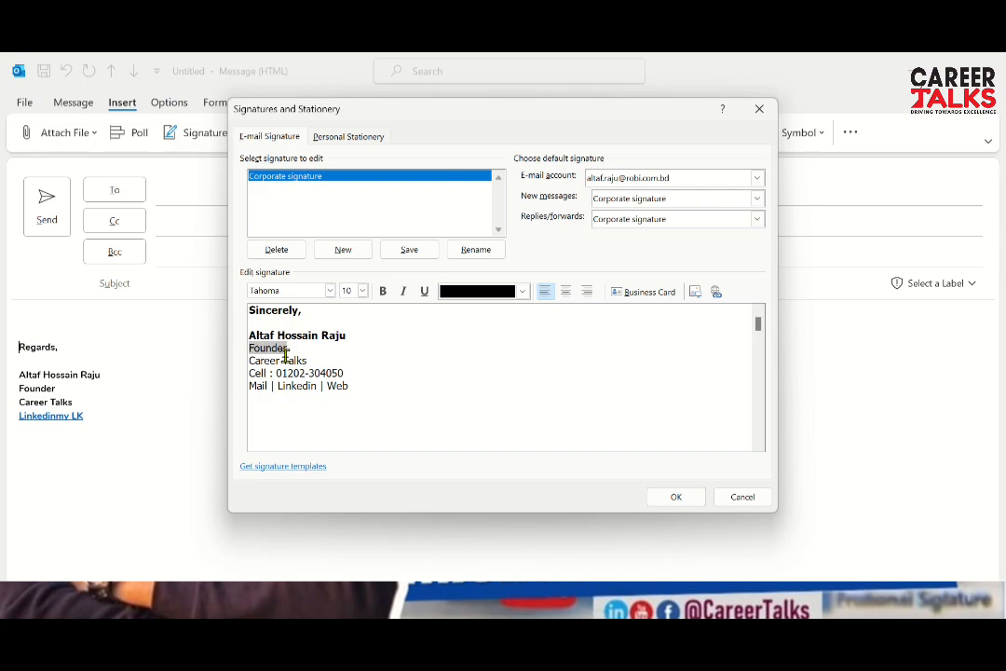
{"action": "key", "text": "ctrl+b"}
{"action": "left_click", "coordinate": [360, 395]}
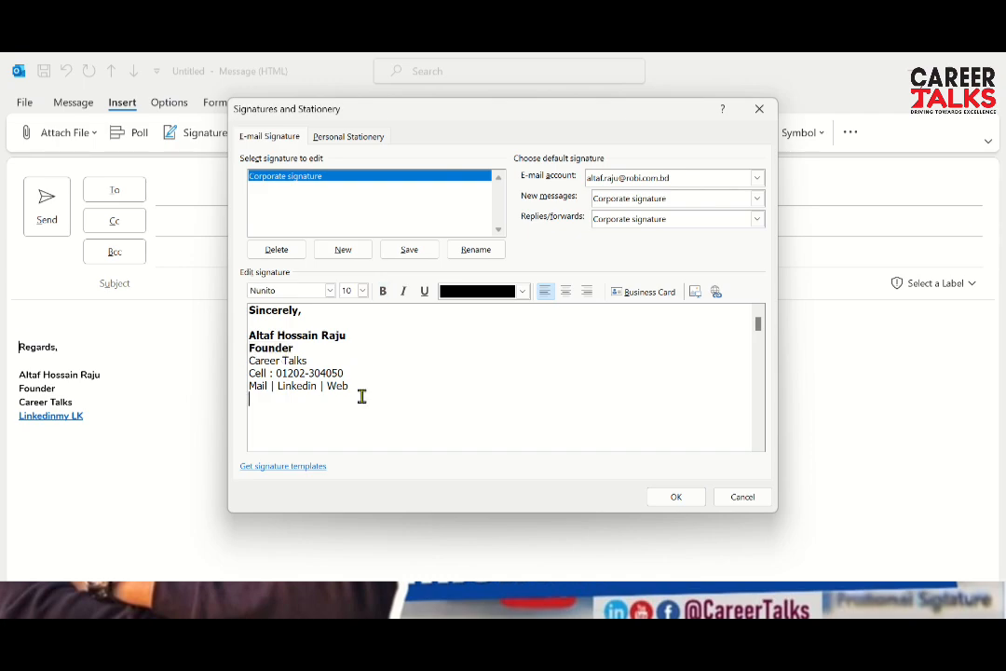
{"action": "key", "text": "ctrl+a"}
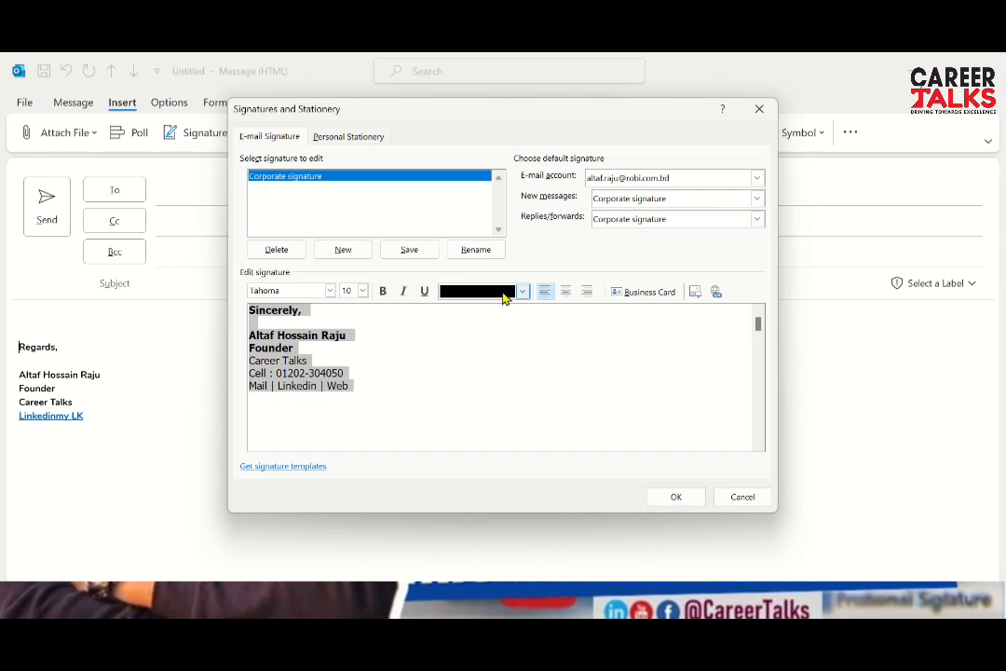
{"action": "left_click", "coordinate": [382, 364]}
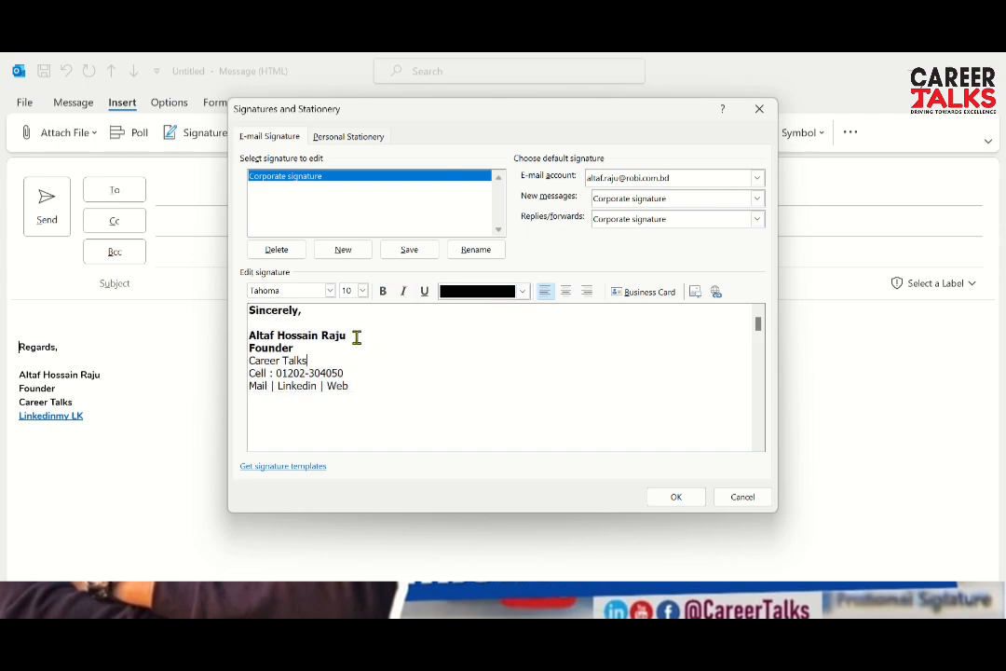
Colour the signature's name line dark blue
{"action": "left_click_drag", "start_coordinate": [355, 336], "coordinate": [219, 333]}
{"action": "left_click", "coordinate": [523, 292]}
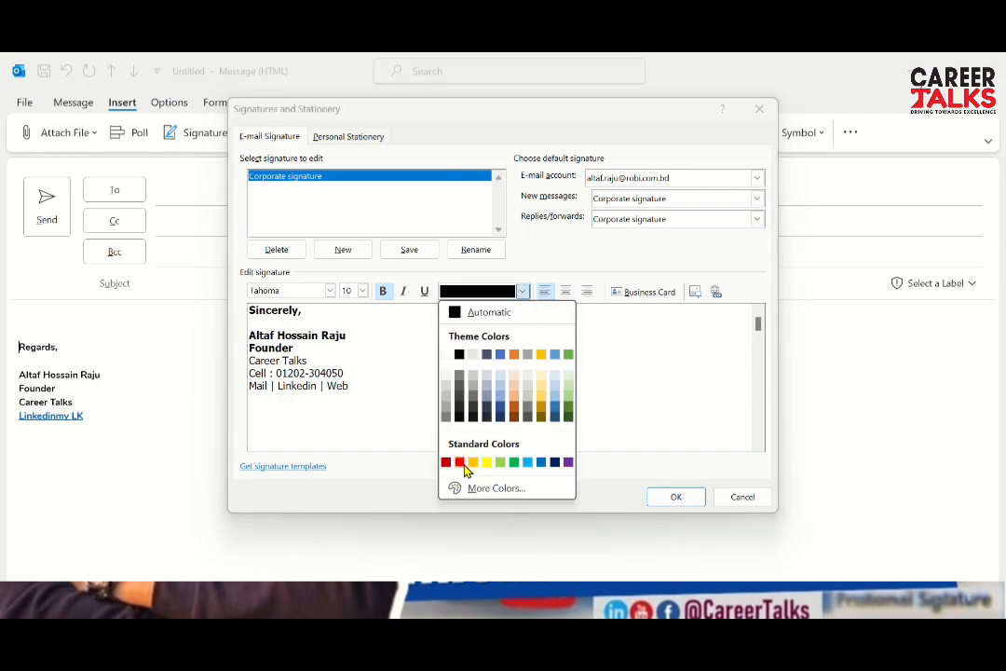
{"action": "left_click", "coordinate": [555, 463]}
{"action": "left_click", "coordinate": [401, 357]}
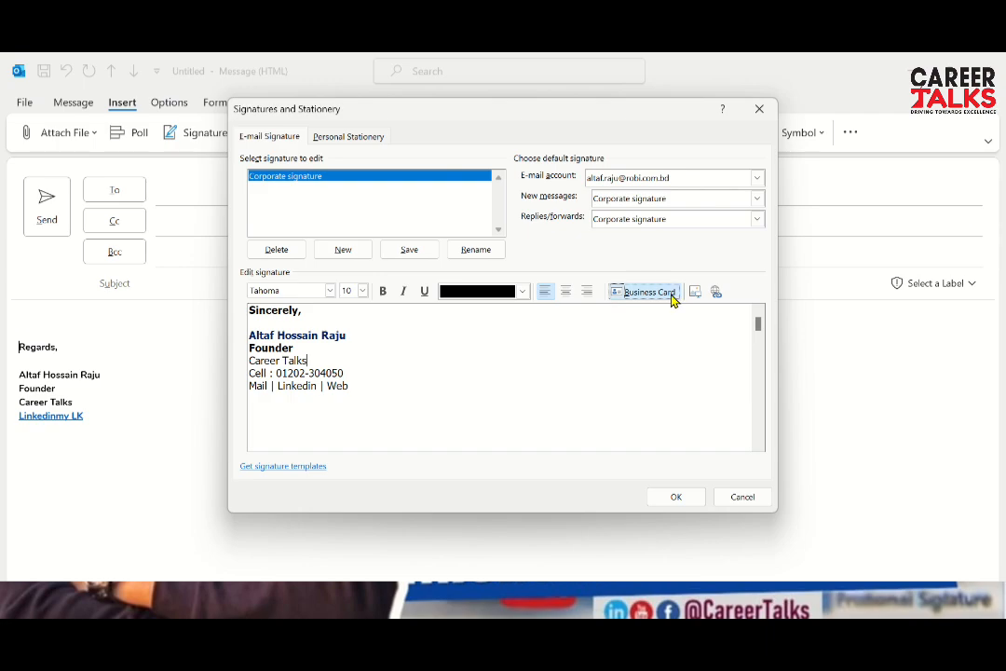
Preview the contacts' business cards, close the picker unused, and open Insert Picture instead
{"action": "left_click", "coordinate": [673, 295]}
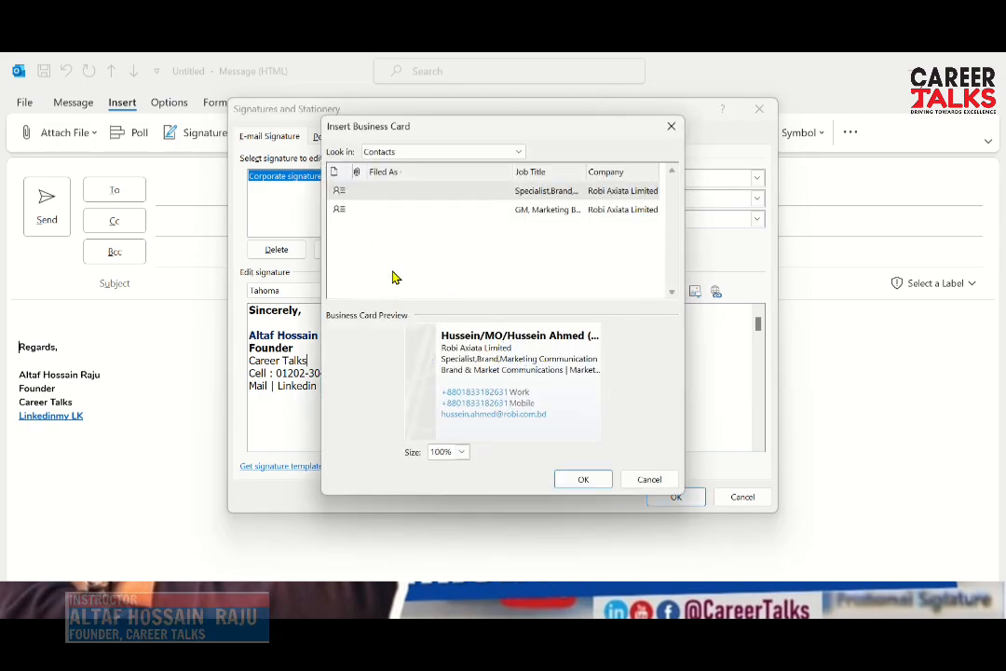
{"action": "left_click", "coordinate": [368, 213]}
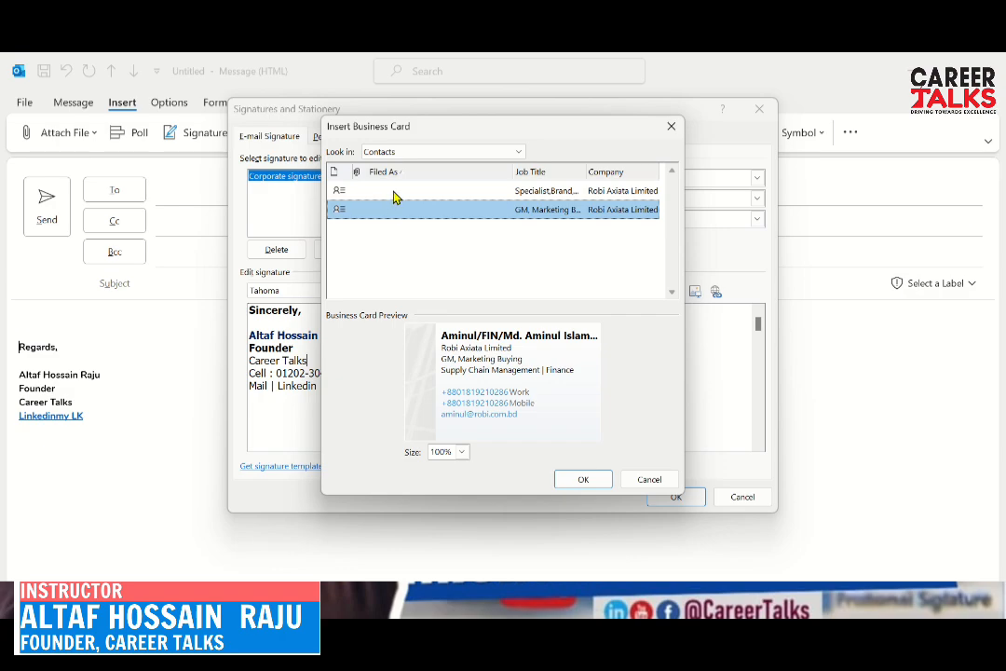
{"action": "left_click", "coordinate": [393, 191]}
{"action": "left_click", "coordinate": [393, 213]}
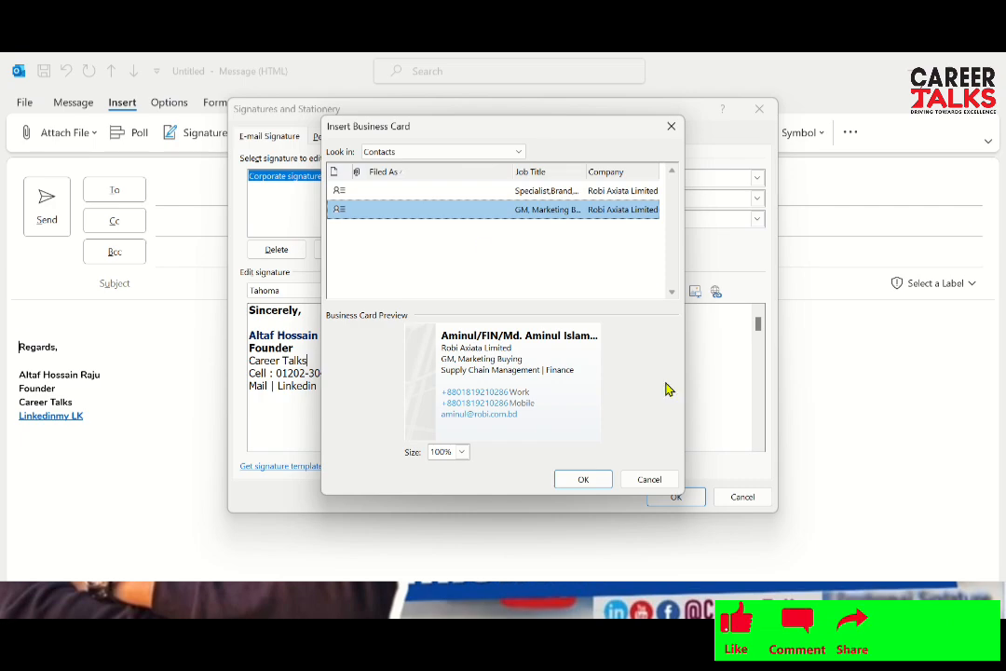
{"action": "left_click", "coordinate": [670, 126]}
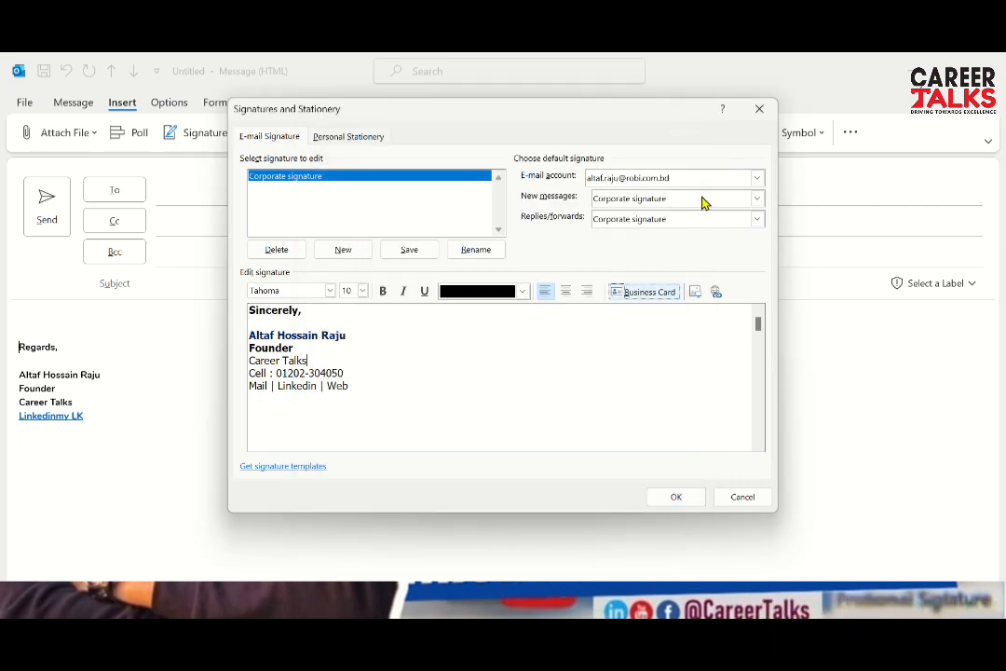
{"action": "left_click", "coordinate": [696, 292]}
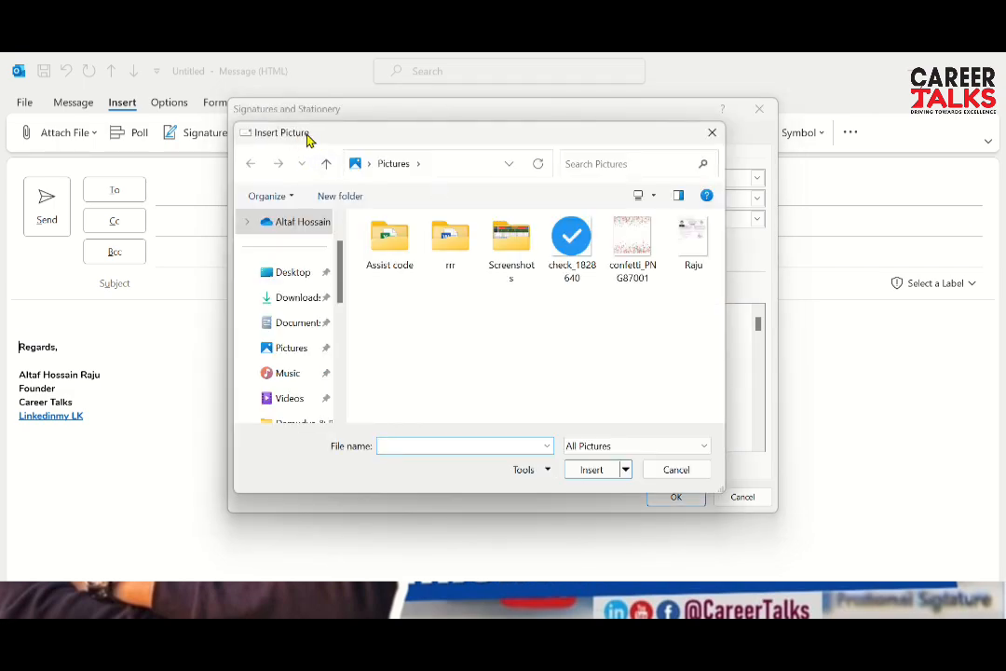
{"action": "left_click", "coordinate": [309, 351]}
{"action": "left_click", "coordinate": [319, 310]}
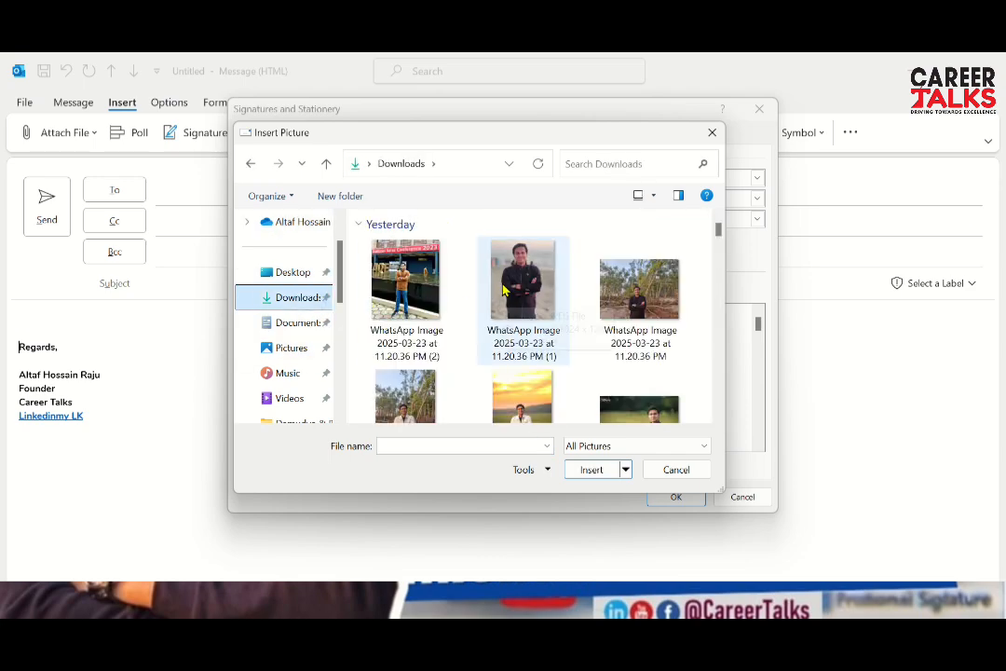
{"action": "left_click", "coordinate": [507, 284]}
{"action": "left_click", "coordinate": [587, 471]}
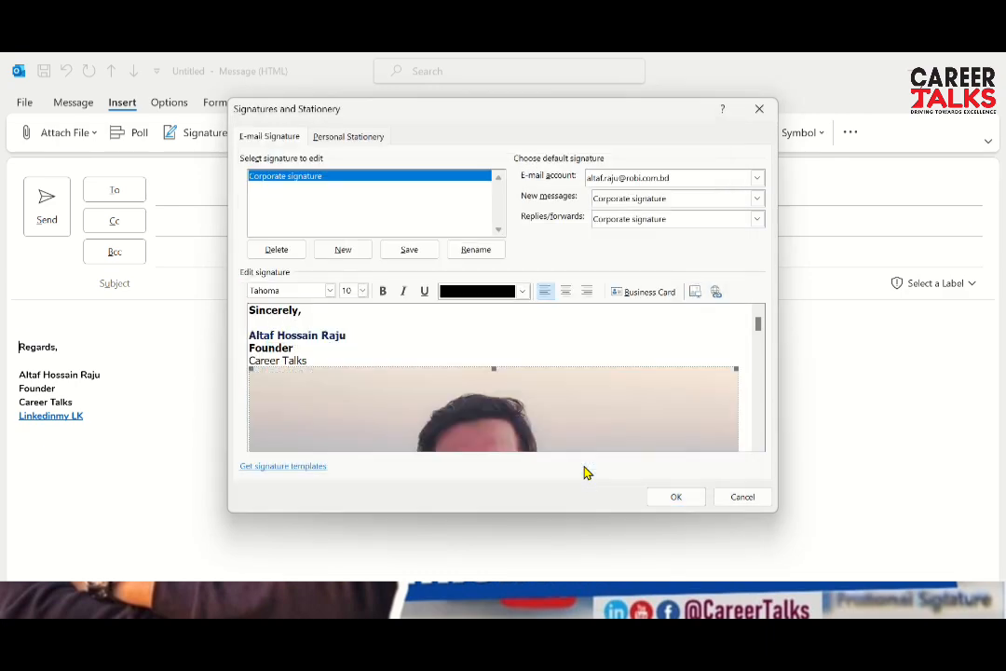
{"action": "scroll", "coordinate": [519, 416], "scroll_direction": "down", "scroll_amount": 1}
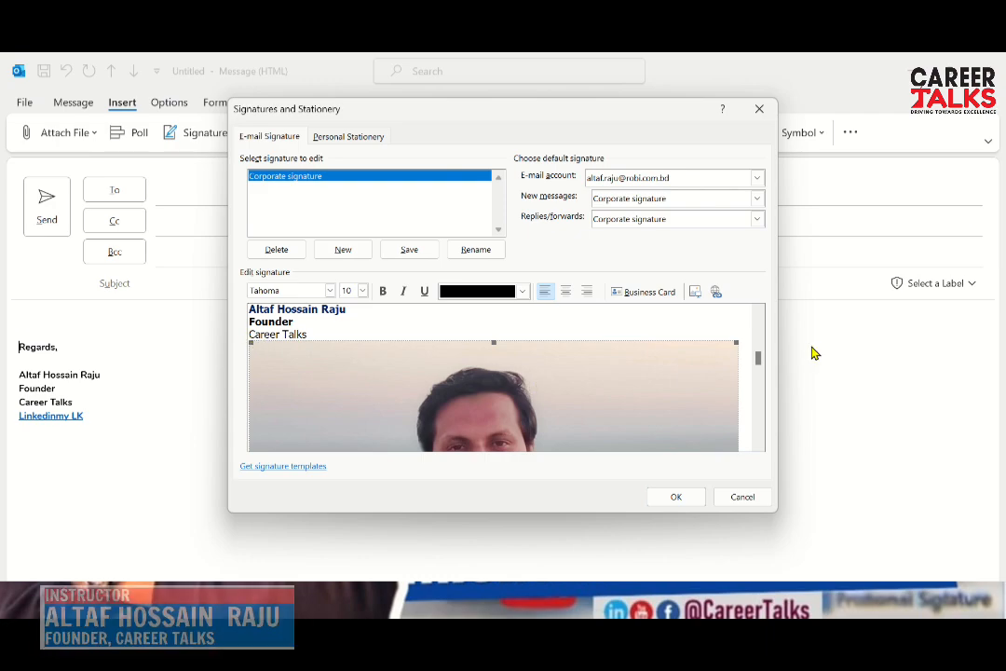
{"action": "mouse_move", "coordinate": [758, 360]}
{"action": "left_mouse_down"}
{"action": "mouse_move", "coordinate": [757, 419]}
{"action": "mouse_move", "coordinate": [755, 366]}
{"action": "left_mouse_up"}
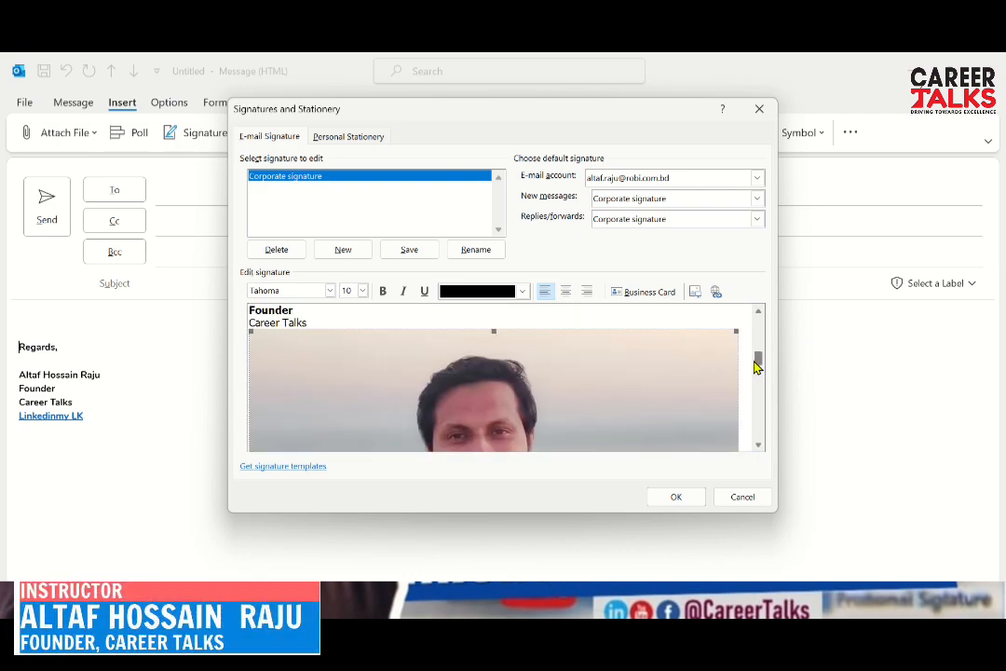
{"action": "right_click", "coordinate": [679, 354]}
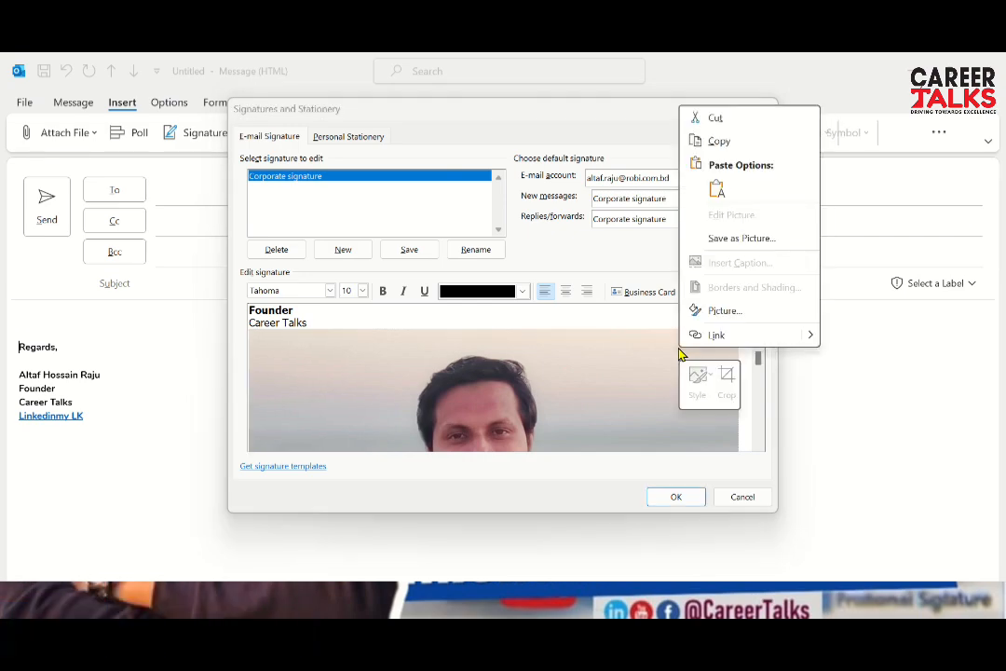
{"action": "left_click", "coordinate": [555, 344]}
{"action": "left_click", "coordinate": [527, 342]}
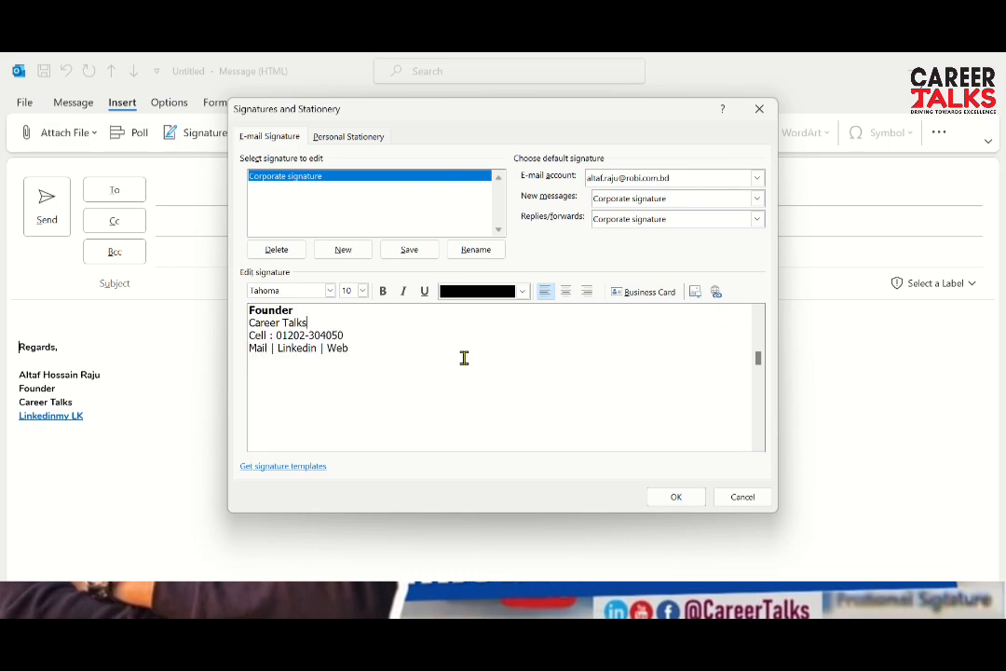
{"action": "key", "text": "Up"}
{"action": "key", "text": "Up"}
{"action": "key", "text": "Up"}
{"action": "key", "text": "Up"}
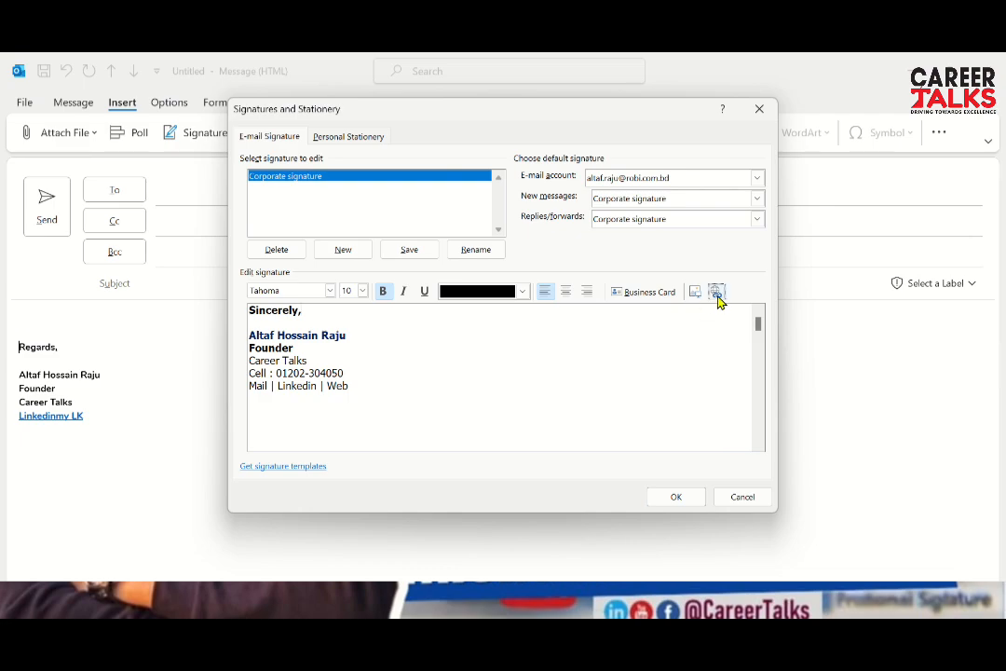
Hyperlink the word Mail to the sender's e-mail address
{"action": "left_click", "coordinate": [355, 382]}
{"action": "left_click_drag", "start_coordinate": [268, 385], "coordinate": [248, 384]}
{"action": "left_click", "coordinate": [715, 293]}
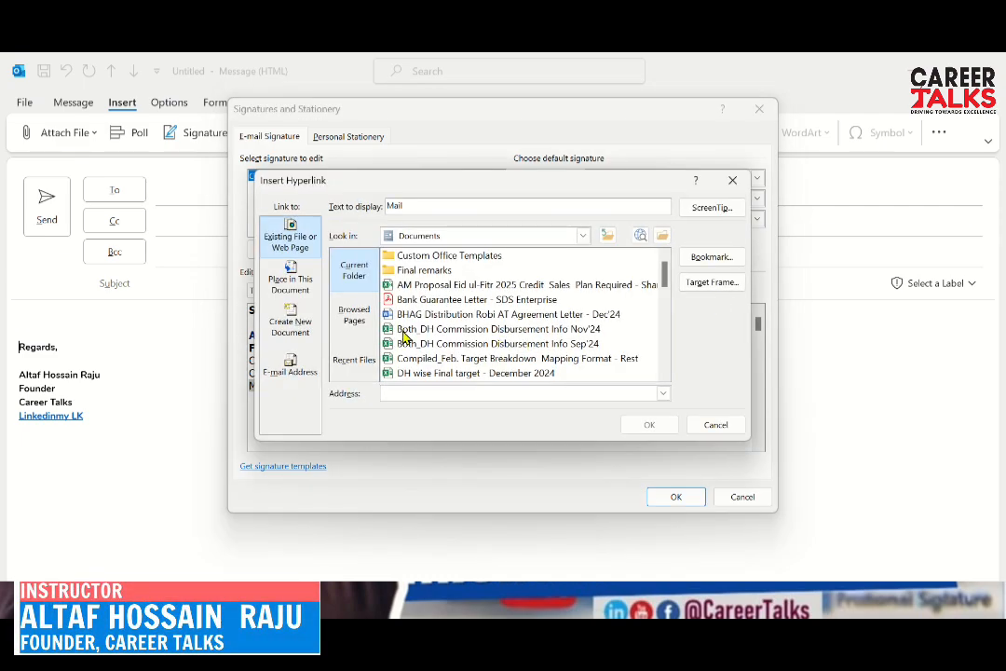
{"action": "left_click", "coordinate": [294, 367]}
{"action": "left_click", "coordinate": [375, 247]}
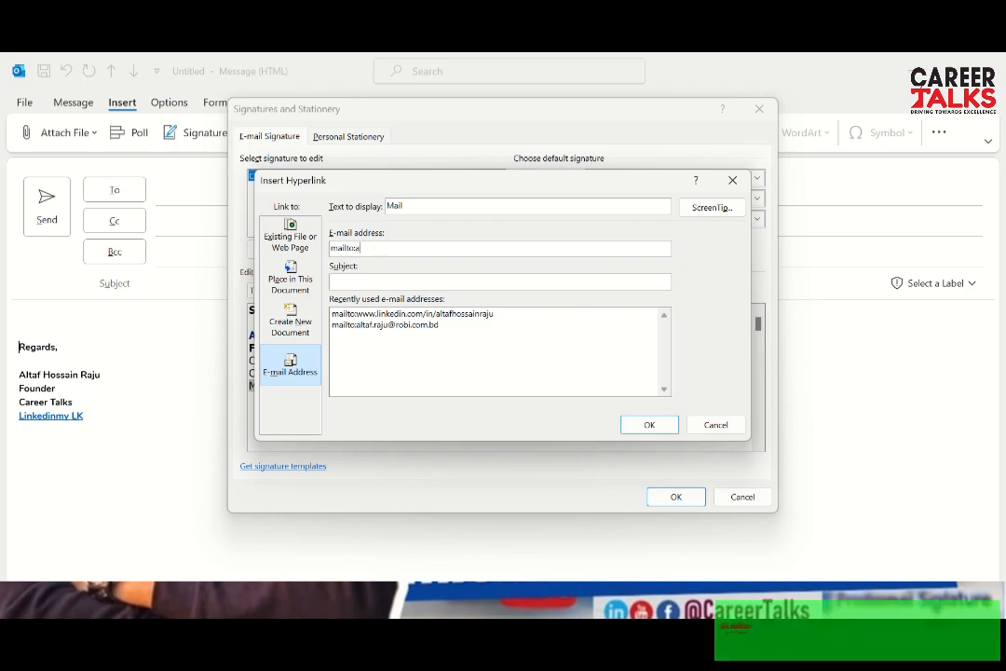
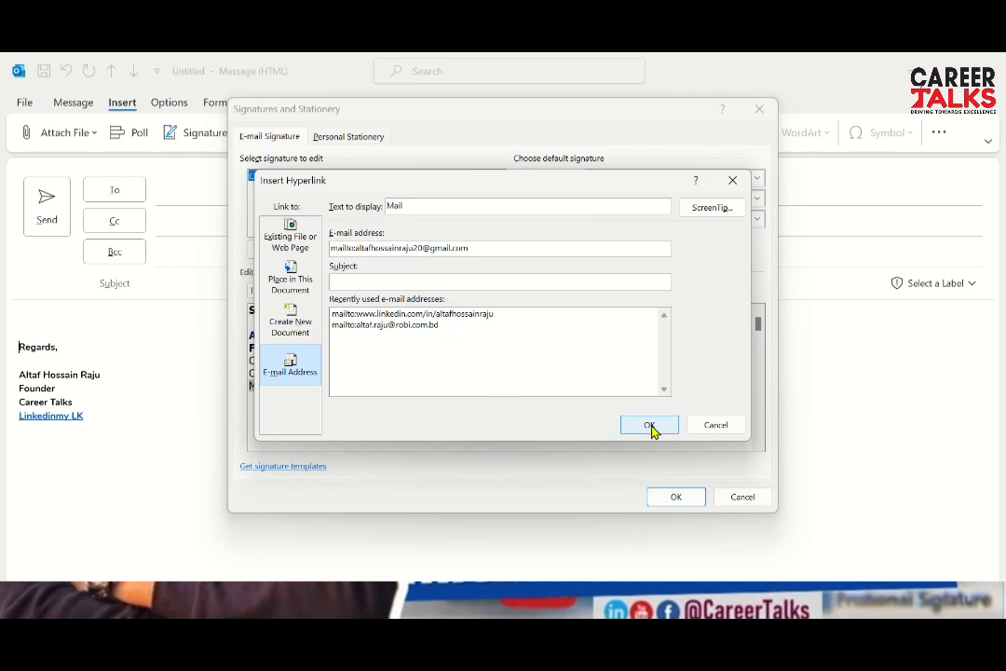
{"action": "left_click", "coordinate": [651, 426]}
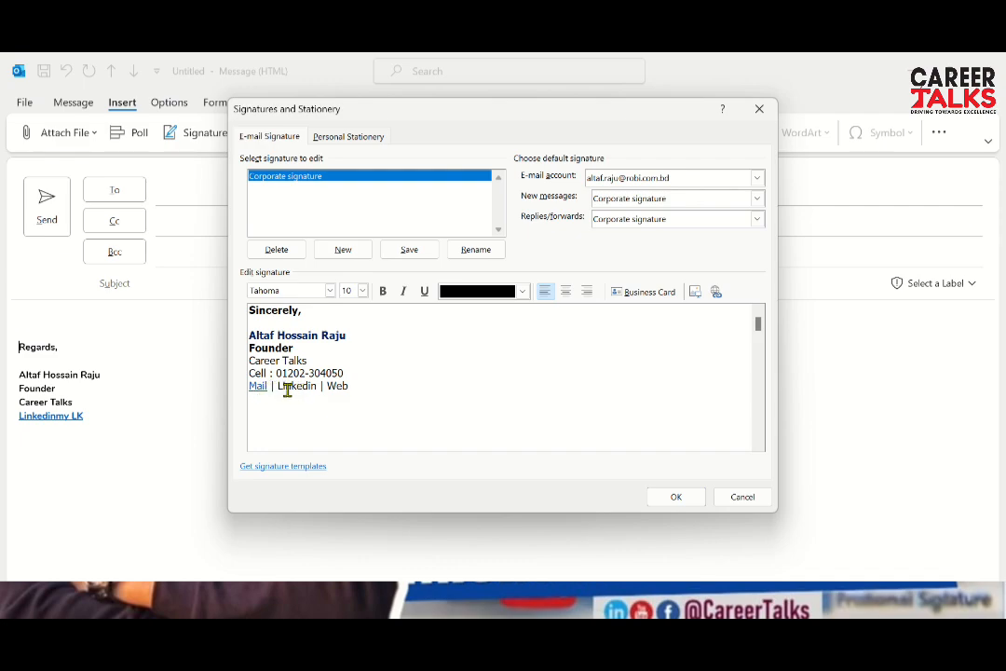
Hyperlink the word Linkedin to the LinkedIn profile web address
{"action": "left_click_drag", "start_coordinate": [279, 387], "coordinate": [313, 386]}
{"action": "left_click", "coordinate": [715, 291]}
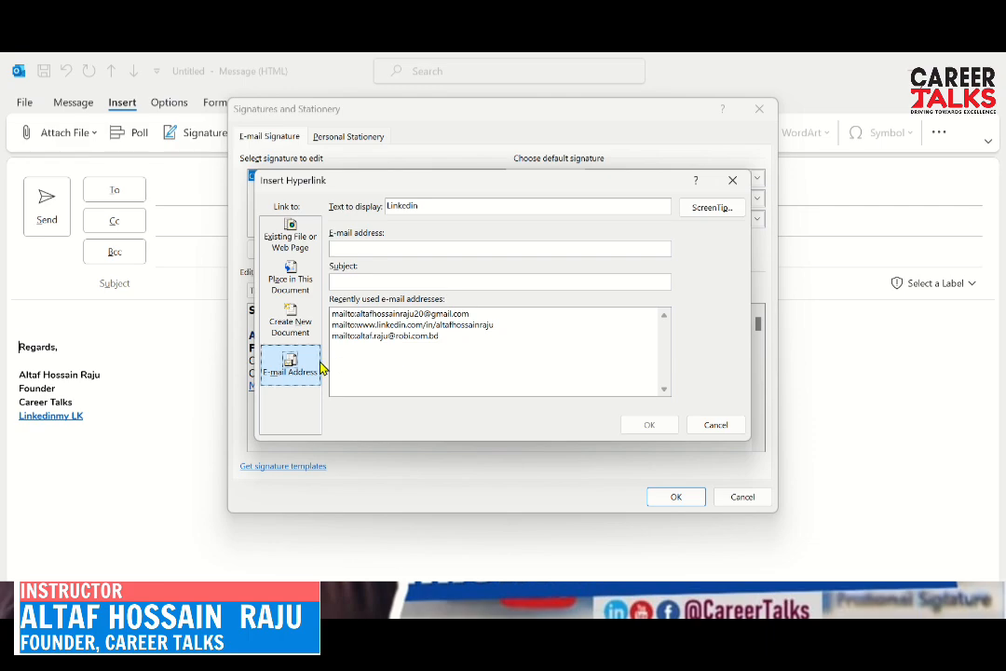
{"action": "left_click", "coordinate": [313, 257]}
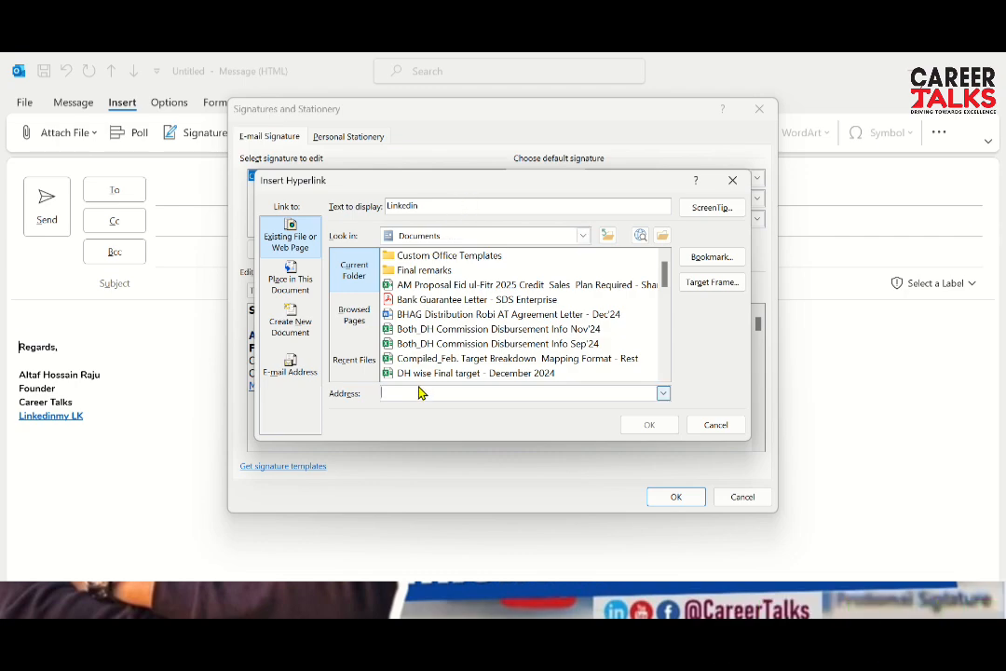
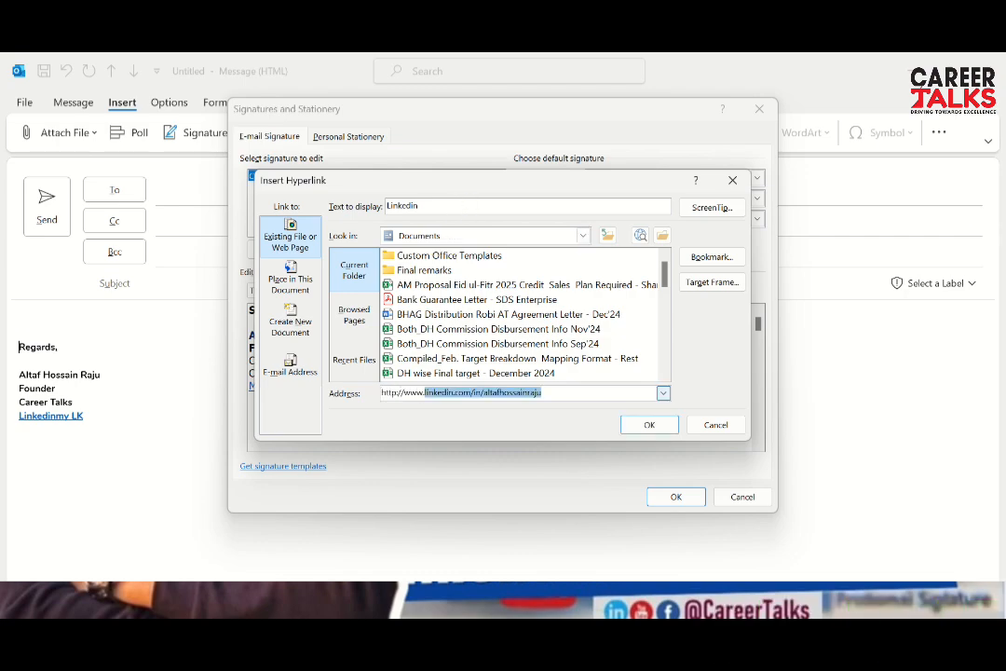
{"action": "left_click", "coordinate": [651, 426]}
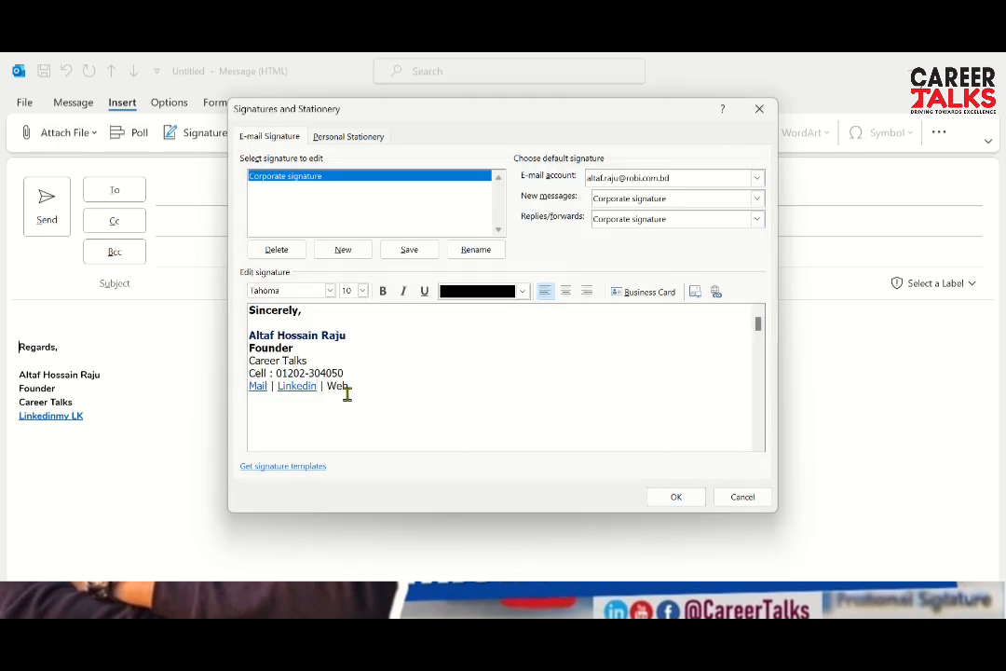
{"action": "right_click", "coordinate": [343, 389]}
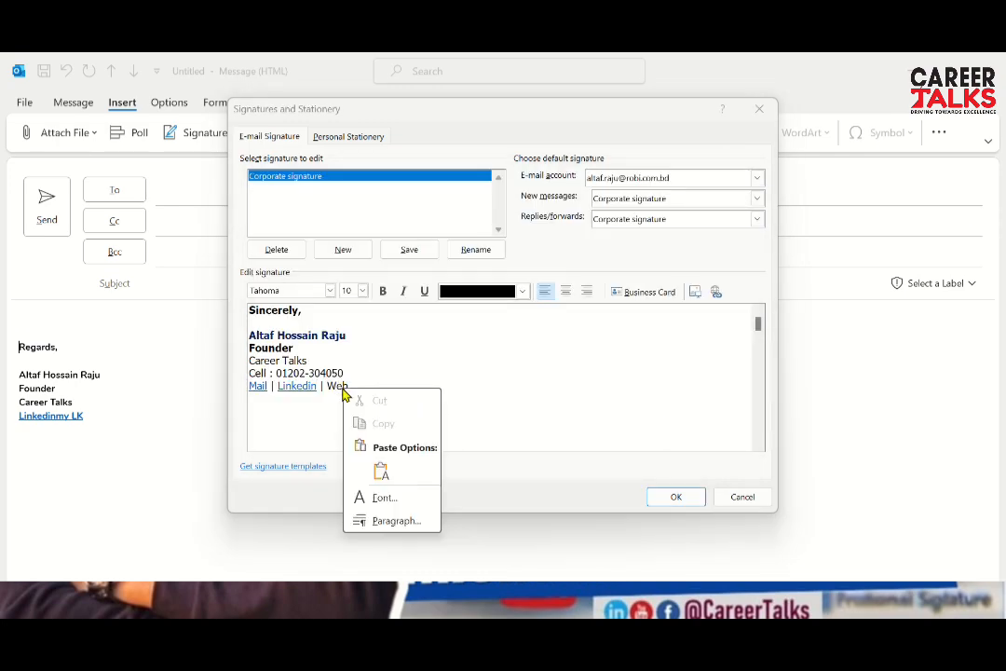
{"action": "left_click", "coordinate": [335, 385]}
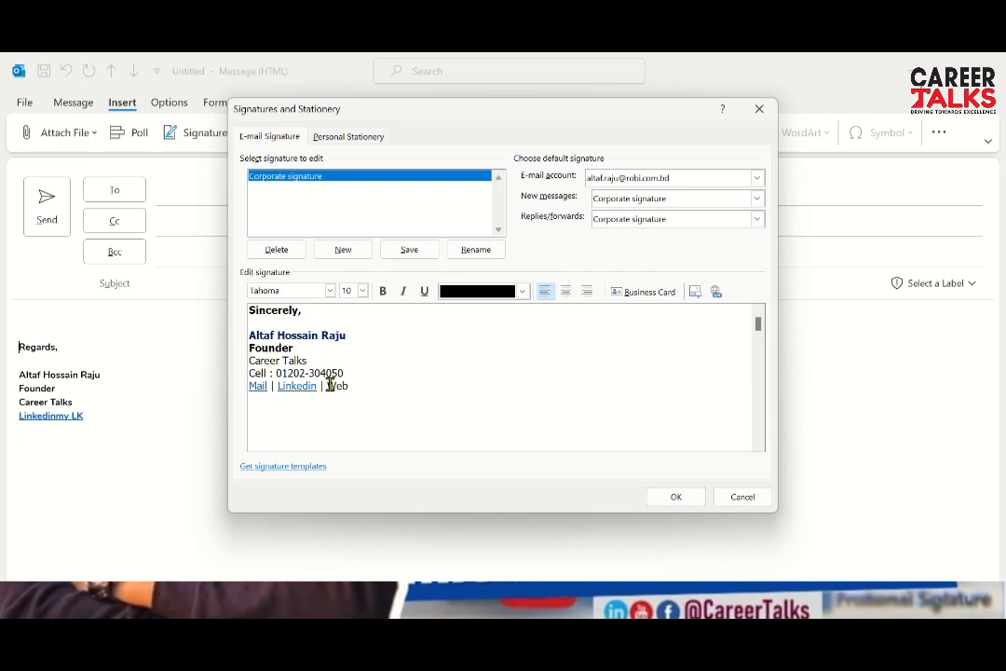
{"action": "left_click_drag", "start_coordinate": [329, 385], "coordinate": [350, 386]}
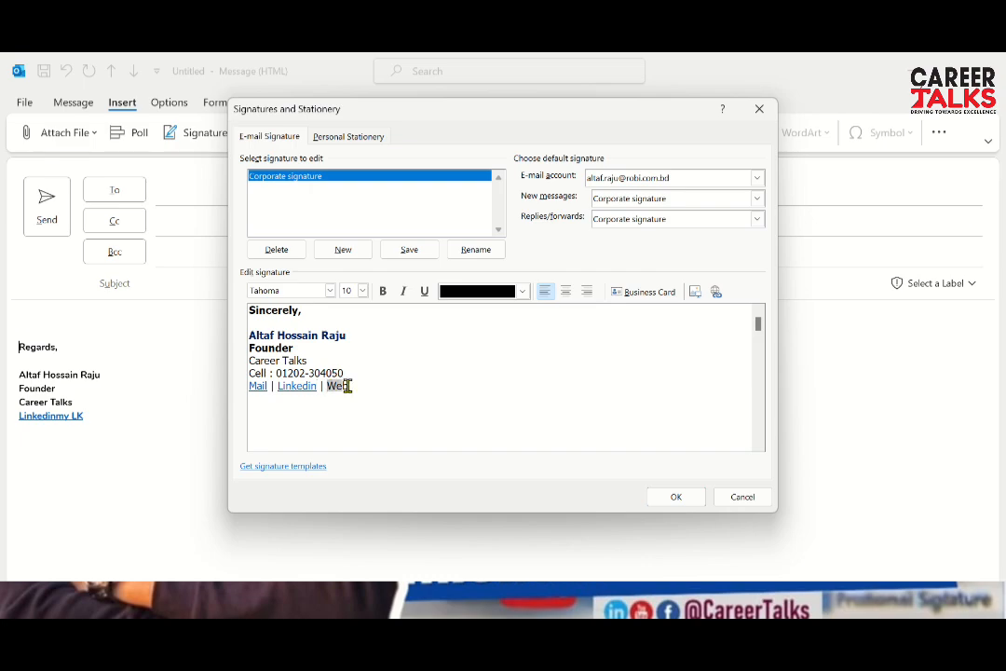
{"action": "left_click", "coordinate": [717, 291]}
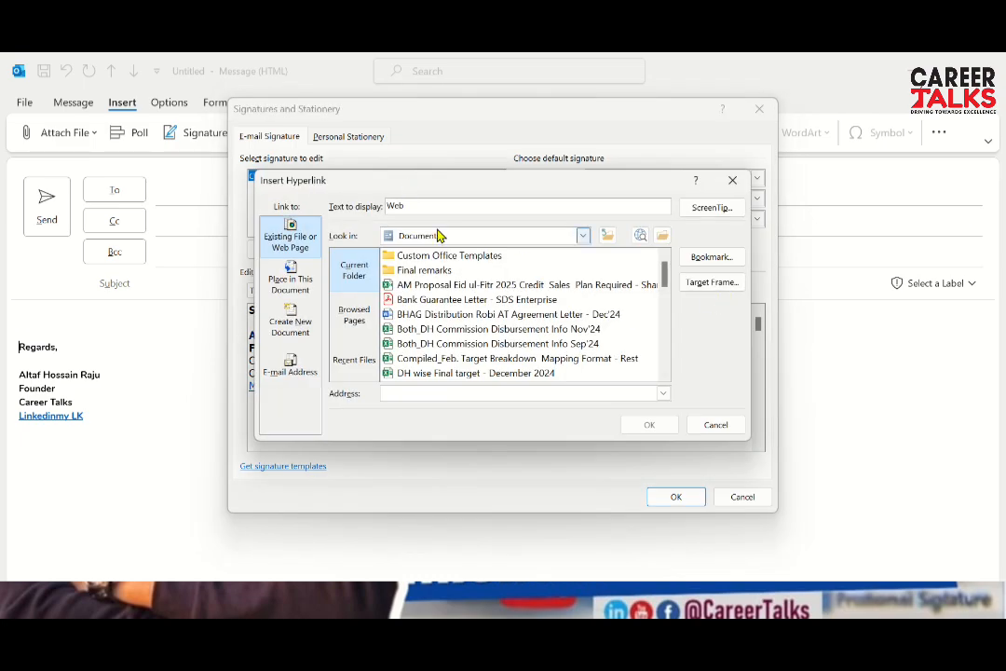
{"action": "type", "text": "w"}
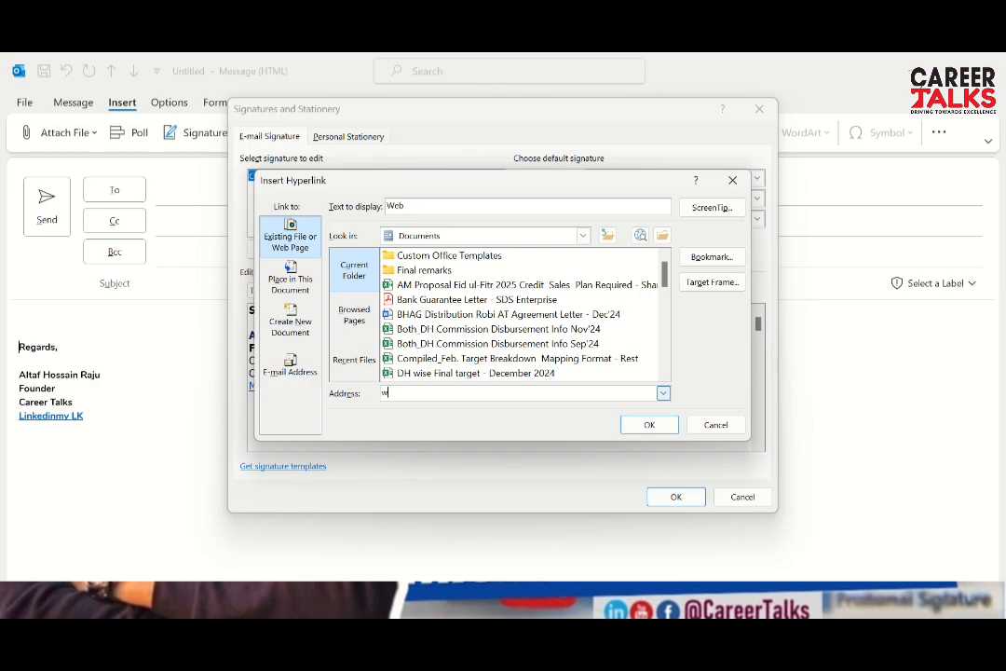
{"action": "type", "text": "ww.dailystarbd.com"}
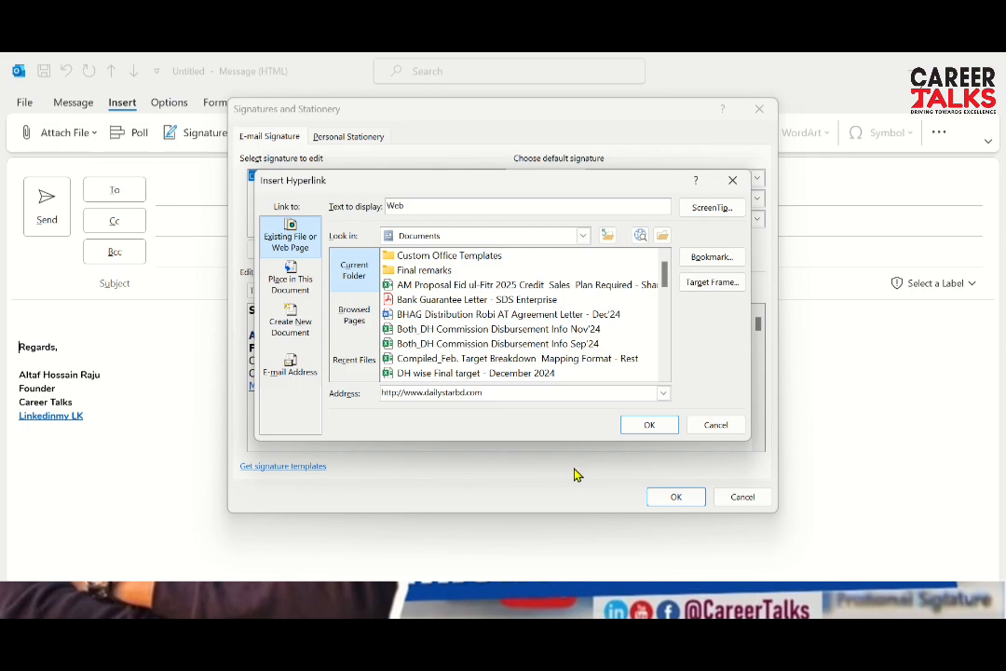
{"action": "left_click", "coordinate": [649, 425]}
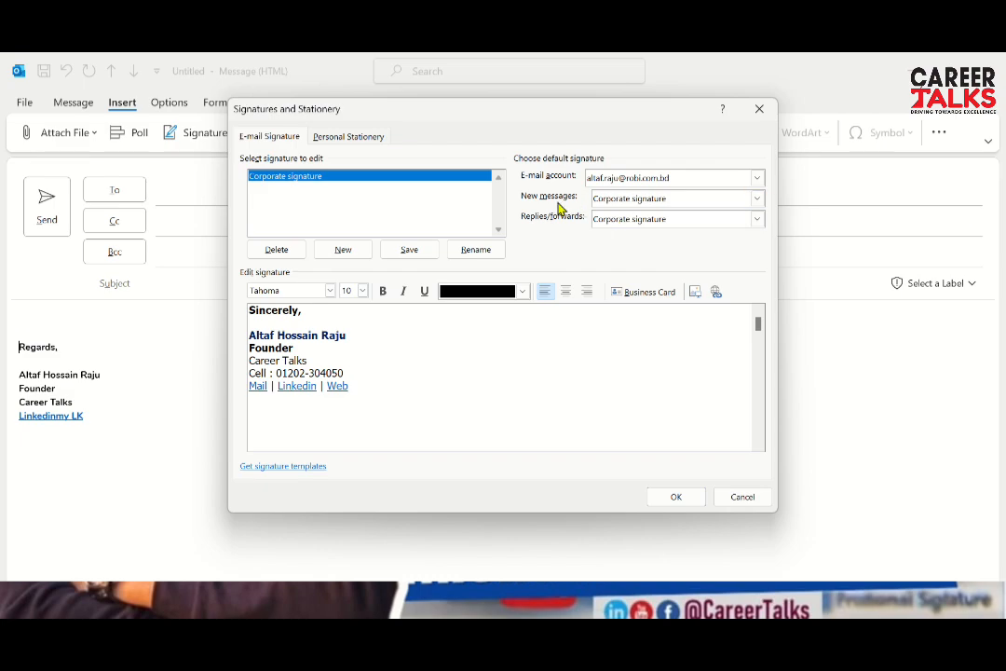
Choose Corporate signature for both New messages and Replies/forwards and save with OK
{"action": "left_click", "coordinate": [757, 200]}
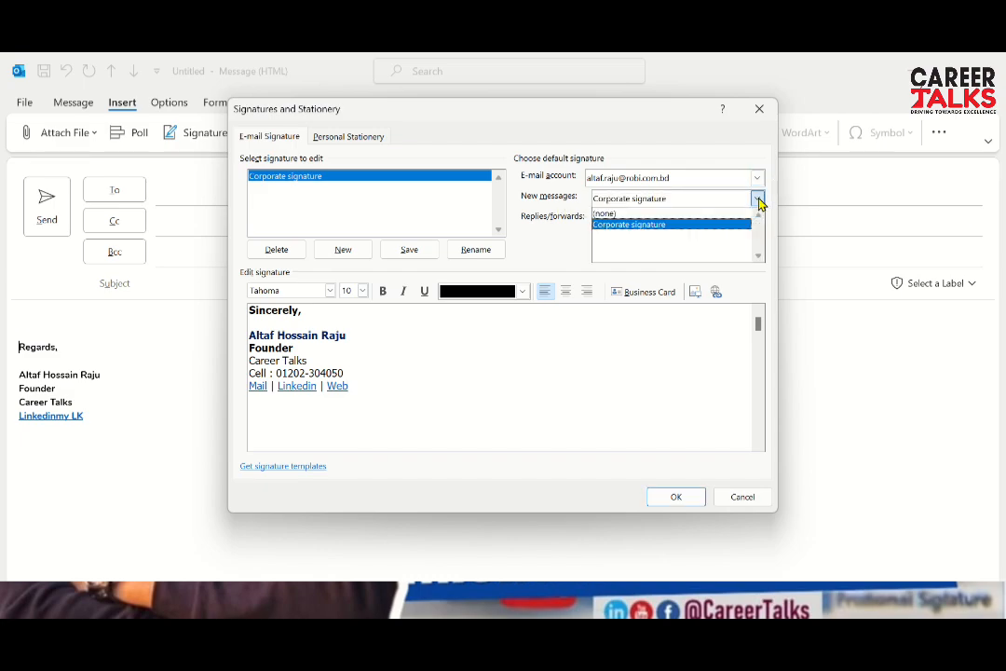
{"action": "left_click", "coordinate": [632, 226]}
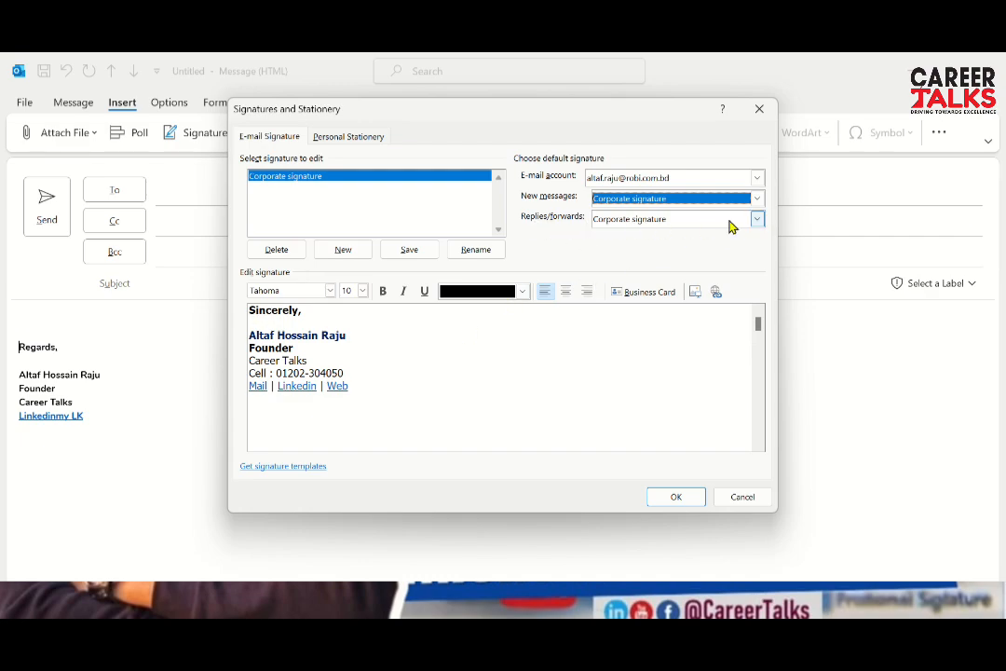
{"action": "left_click", "coordinate": [758, 220]}
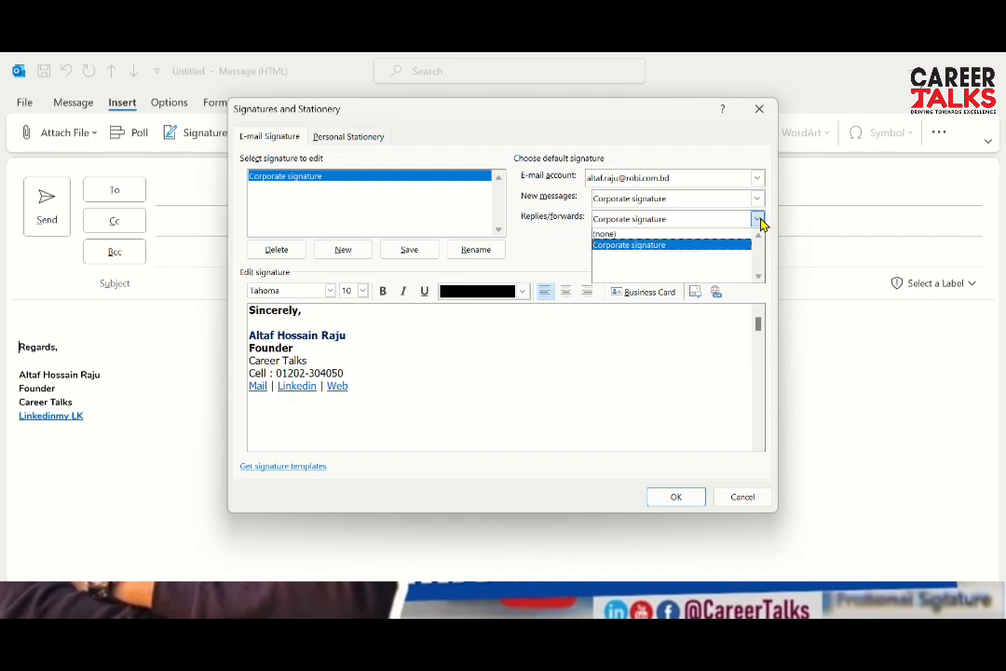
{"action": "left_click", "coordinate": [621, 247]}
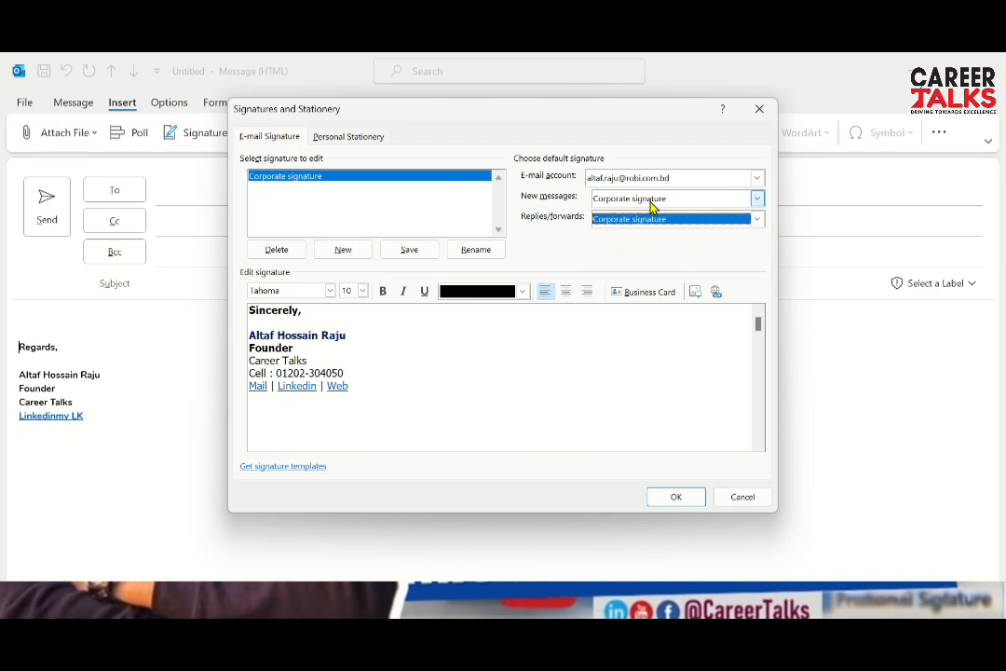
{"action": "left_click", "coordinate": [667, 499]}
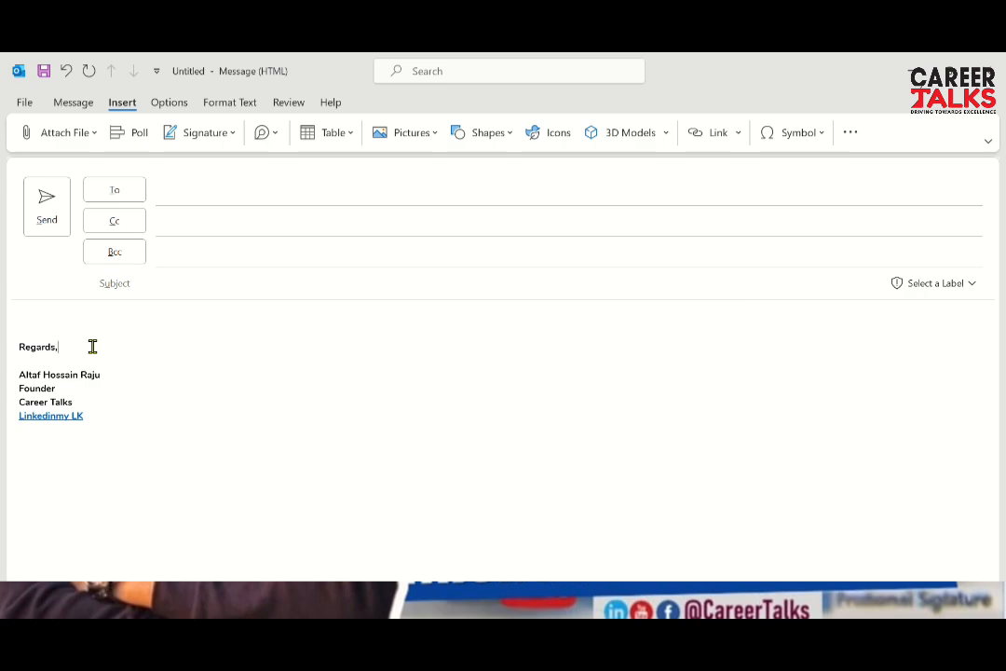
Create a new message with the Sincerely signature and test its Mail link
{"action": "key", "text": "ctrl+n"}
{"action": "left_click", "coordinate": [56, 346]}
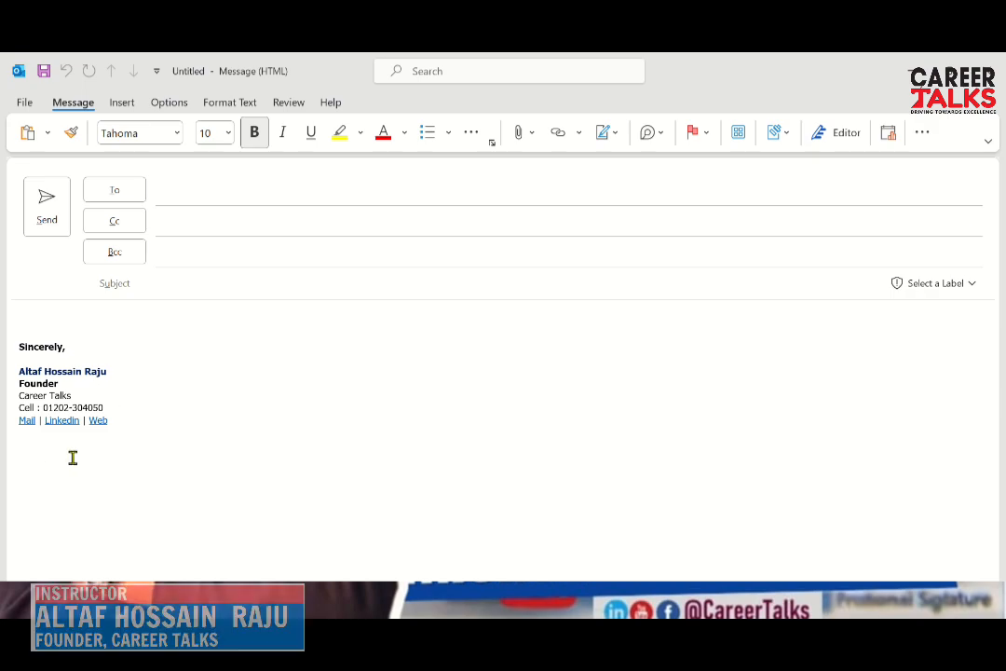
{"action": "left_click", "coordinate": [29, 422], "text": "ctrl"}
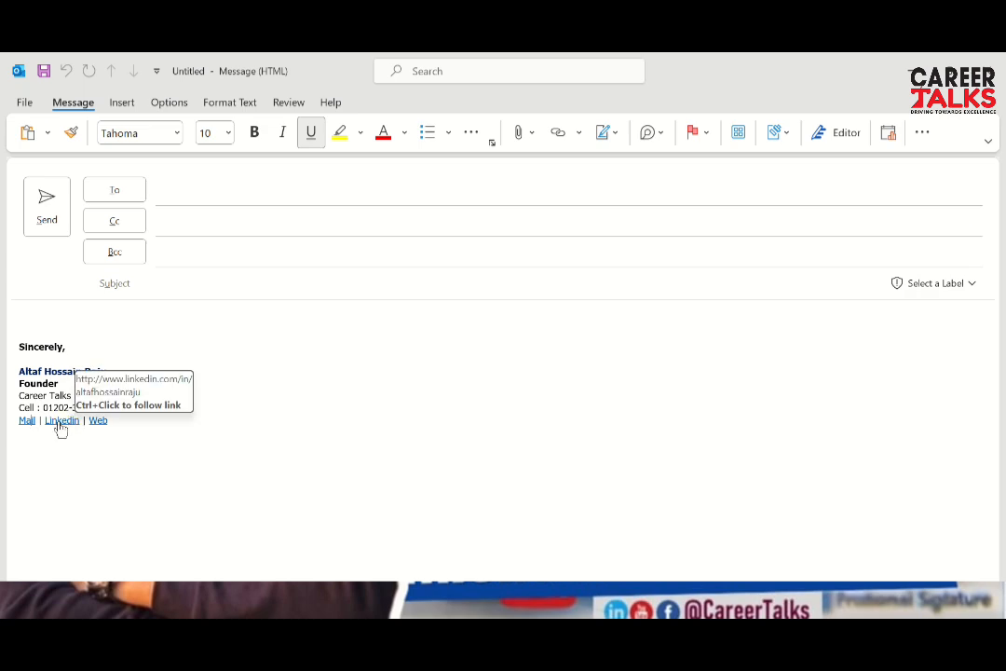
{"action": "triple_click", "coordinate": [59, 424]}
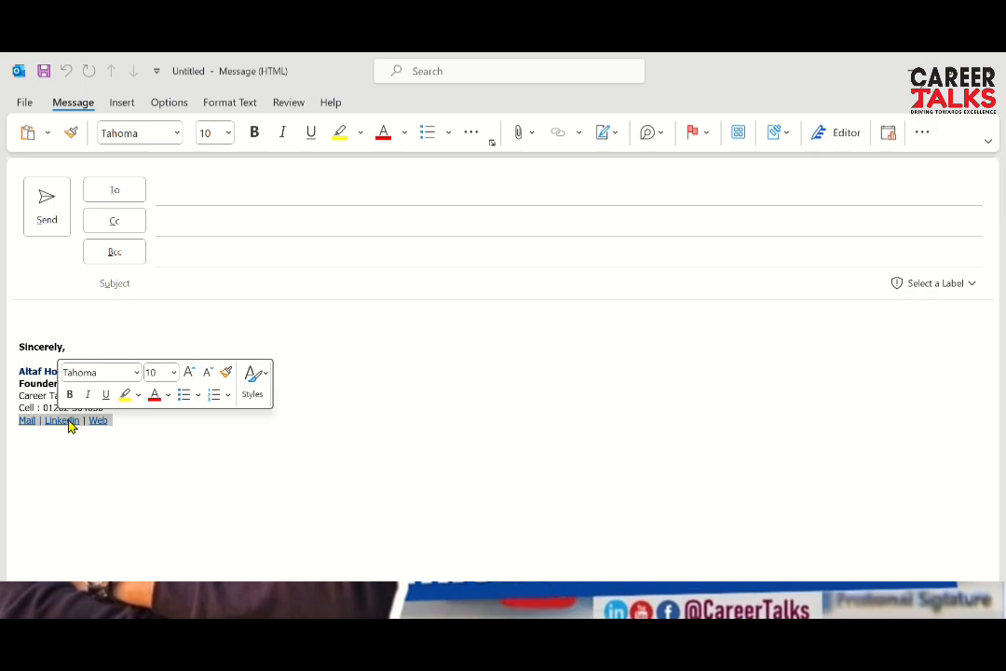
{"action": "left_click", "coordinate": [67, 424]}
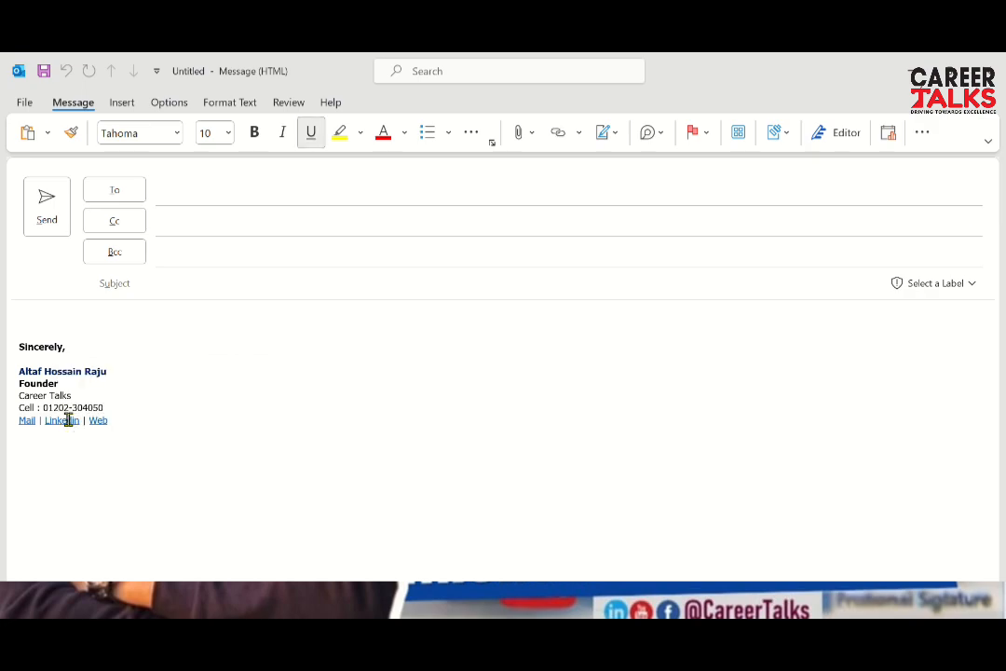
{"action": "left_click", "coordinate": [68, 420], "text": "ctrl"}
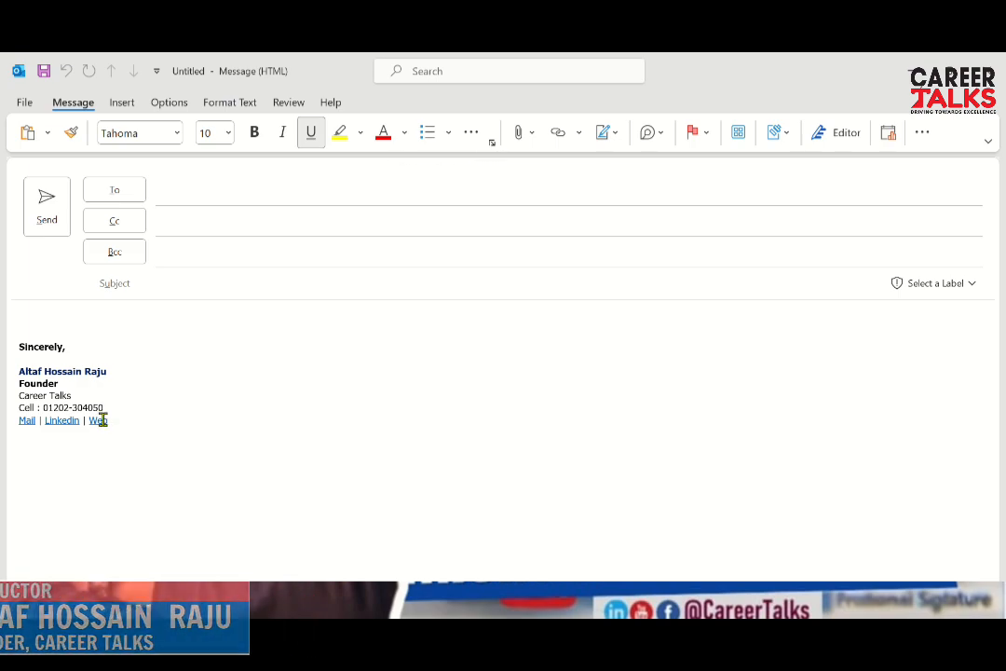
{"action": "left_click", "coordinate": [100, 420], "text": "ctrl"}
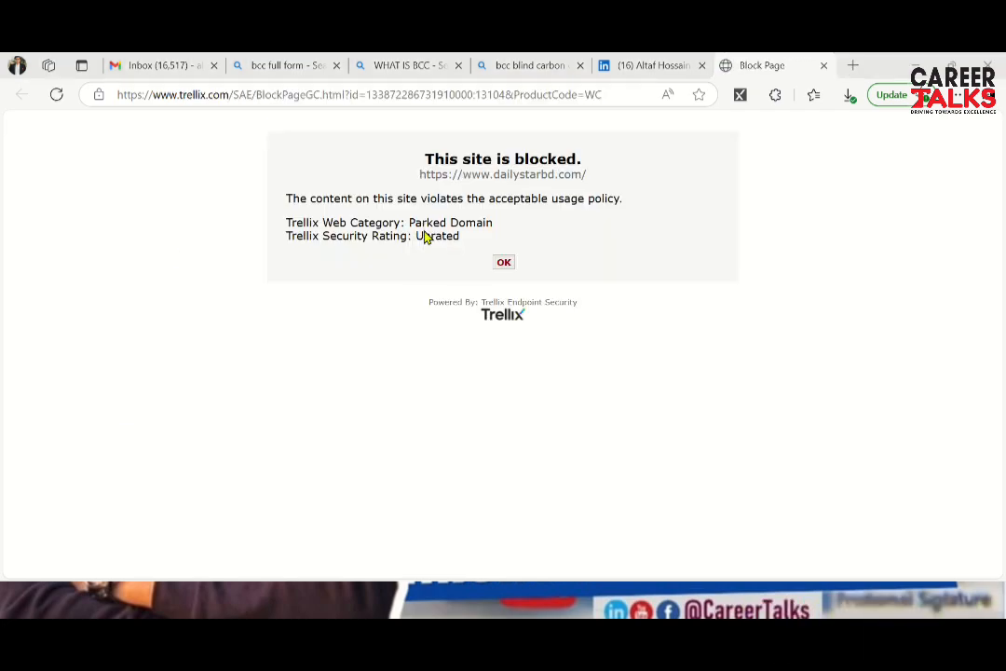
Leave the blocked Daily Star page and return to the Untitled Message window in Outlook
{"action": "key", "text": "alt+Tab"}
{"action": "left_click", "coordinate": [400, 235]}
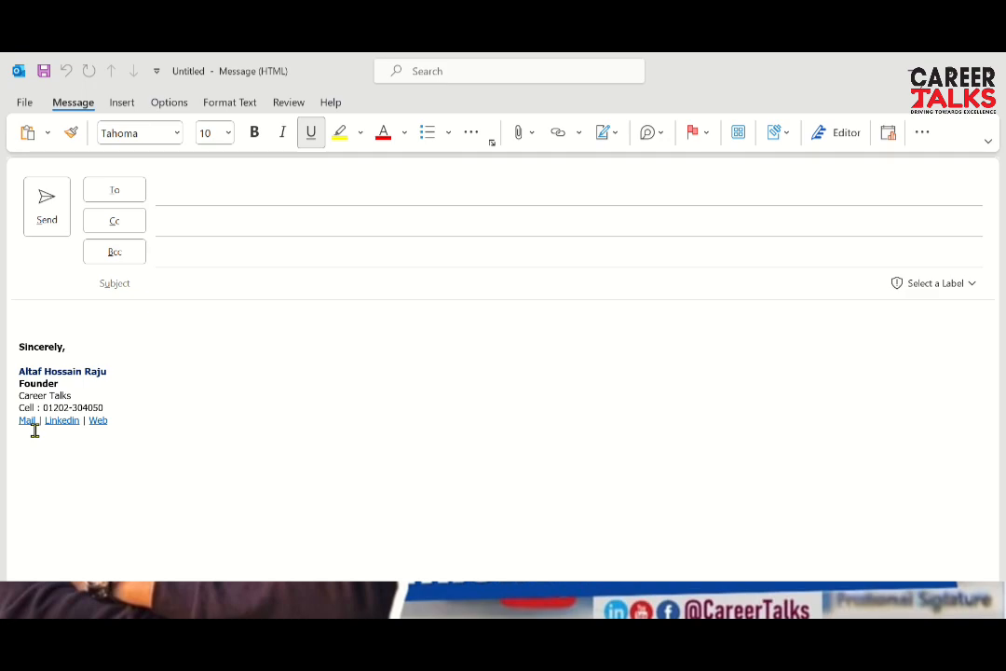
Switch to the Outlook Inbox and open the recall report message at the top
{"action": "left_click", "coordinate": [76, 338]}
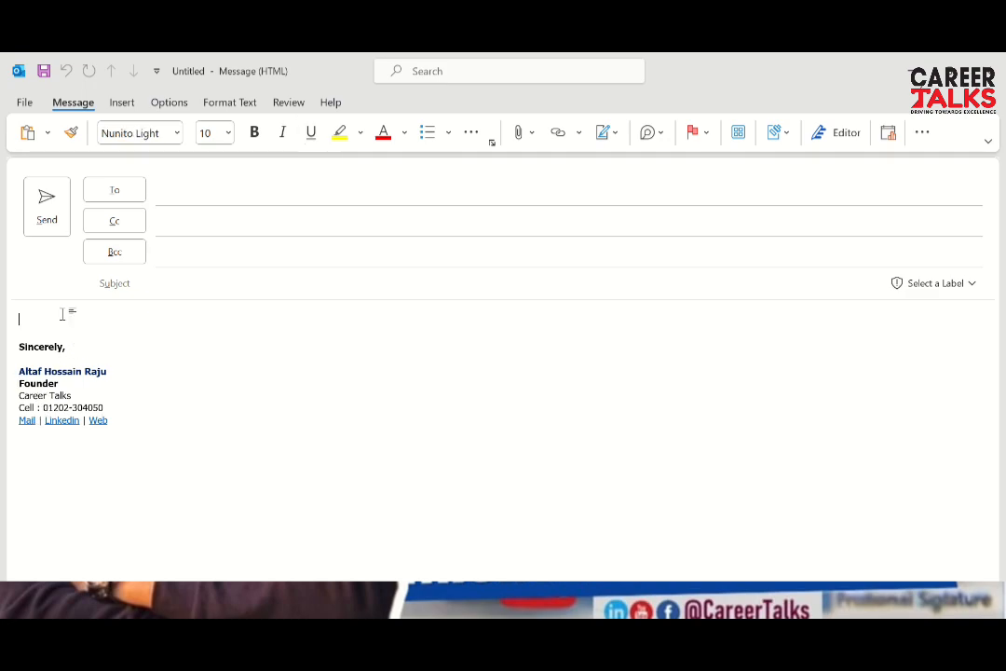
{"action": "key", "text": "alt+Tab"}
{"action": "key", "text": "alt+Tab"}
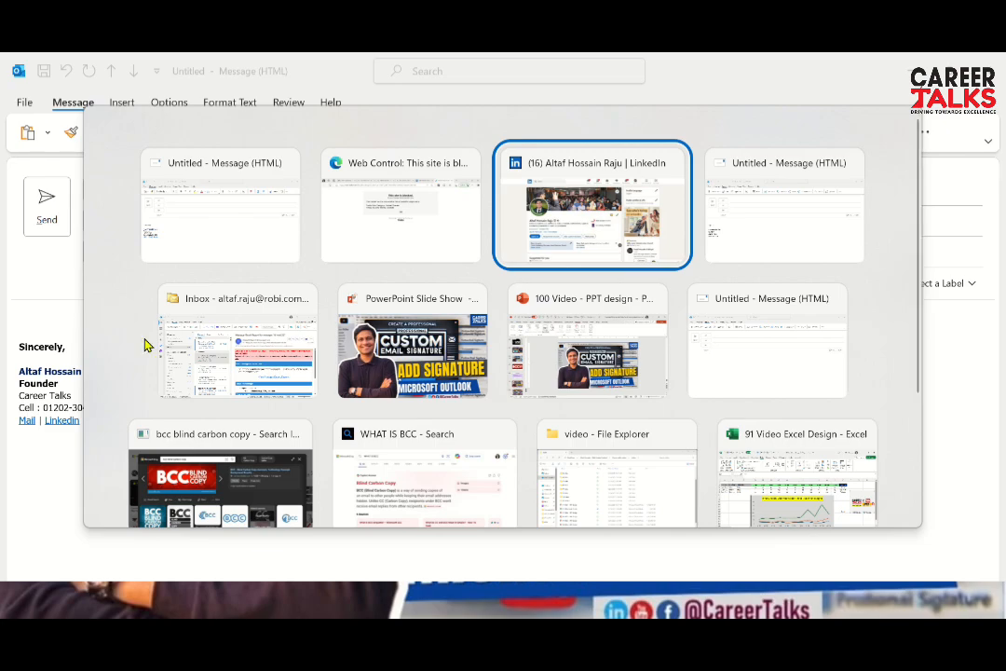
{"action": "key", "text": "super"}
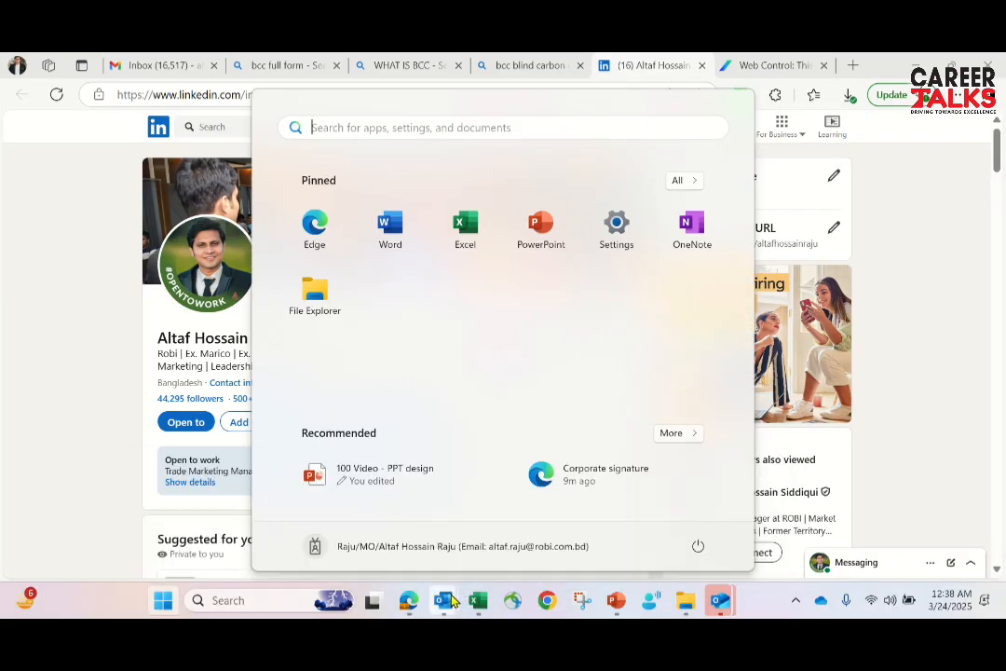
{"action": "mouse_move", "coordinate": [443, 601]}
{"action": "left_click", "coordinate": [227, 517]}
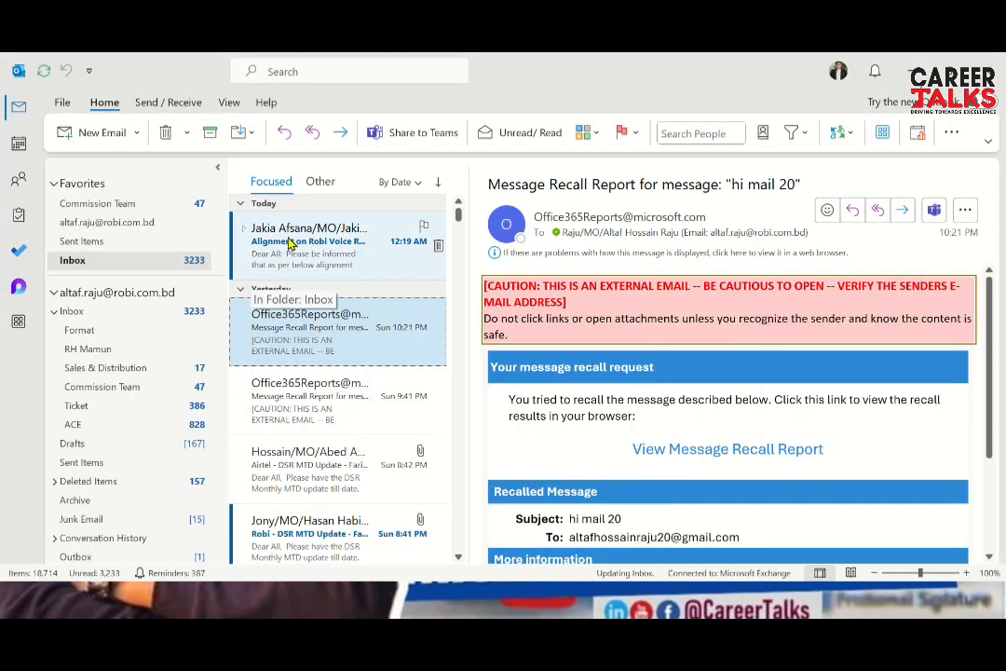
{"action": "left_click", "coordinate": [290, 240]}
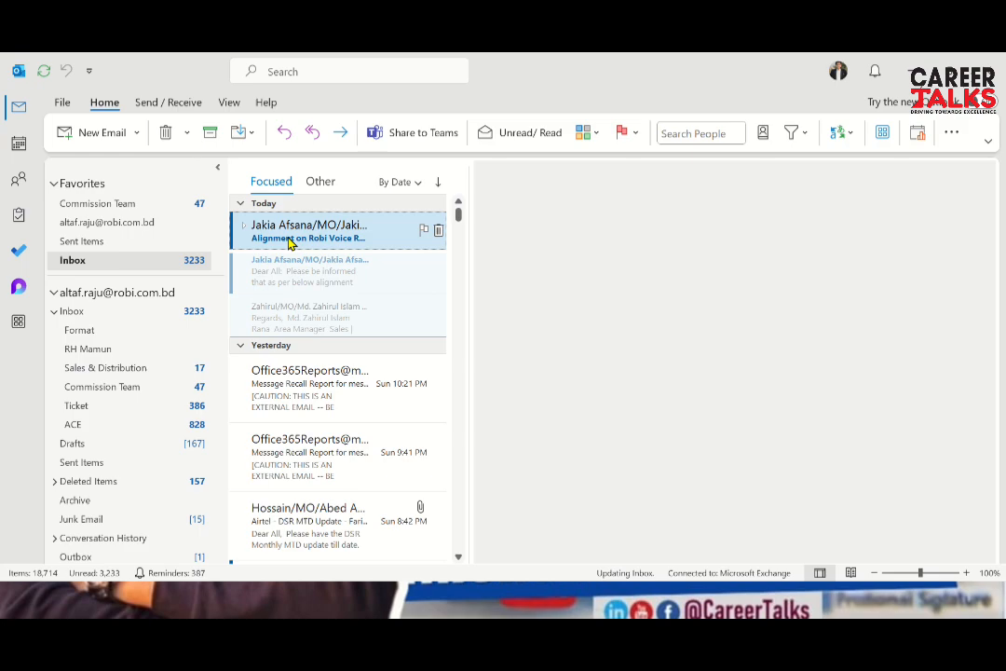
{"action": "left_click", "coordinate": [332, 397]}
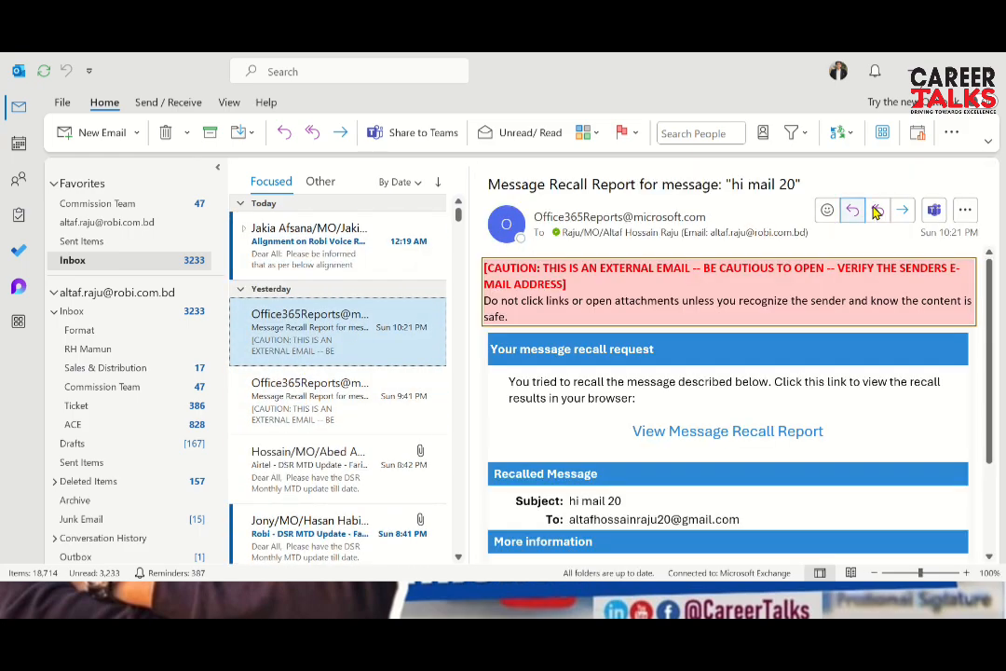
Verify the Sincerely signature appears automatically in a reply and in a new email
{"action": "left_click", "coordinate": [879, 213]}
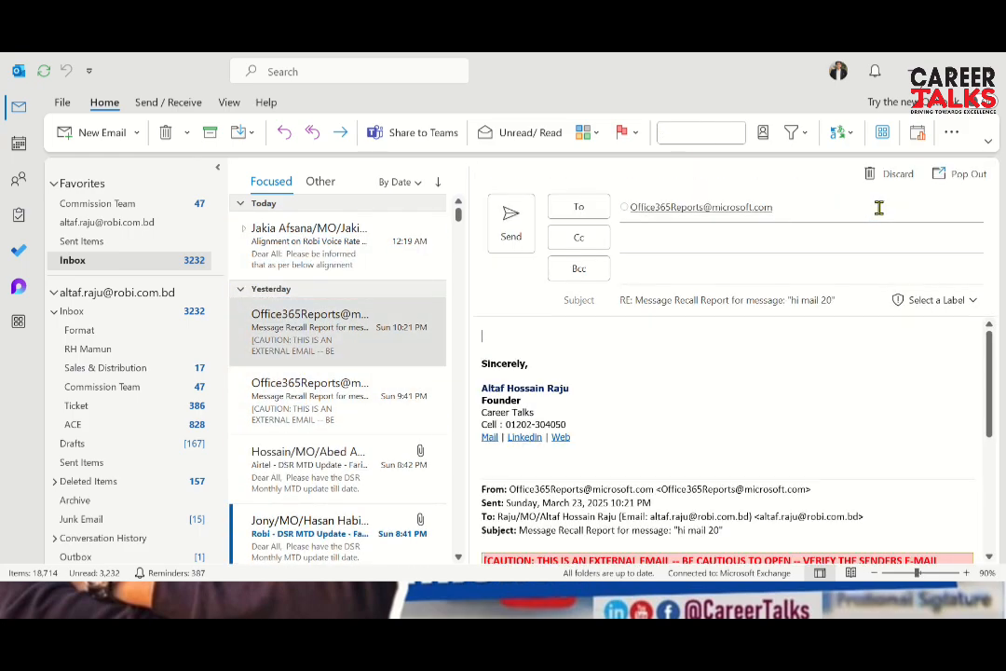
{"action": "mouse_move", "coordinate": [484, 355]}
{"action": "left_mouse_down"}
{"action": "mouse_move", "coordinate": [569, 418]}
{"action": "mouse_move", "coordinate": [580, 449]}
{"action": "left_mouse_up"}
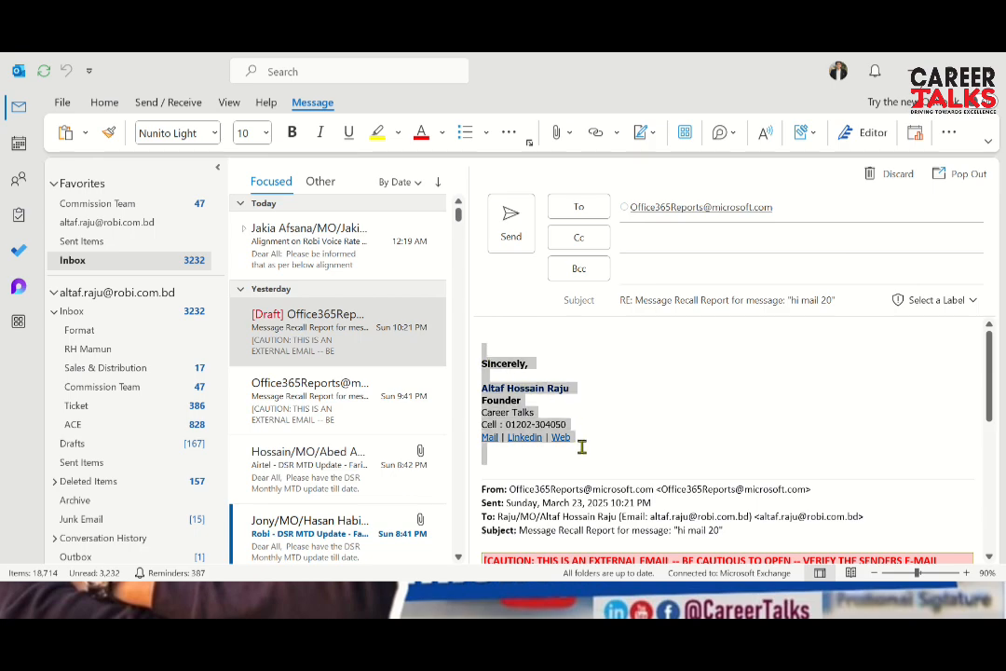
{"action": "left_click", "coordinate": [103, 105]}
{"action": "left_click", "coordinate": [99, 132]}
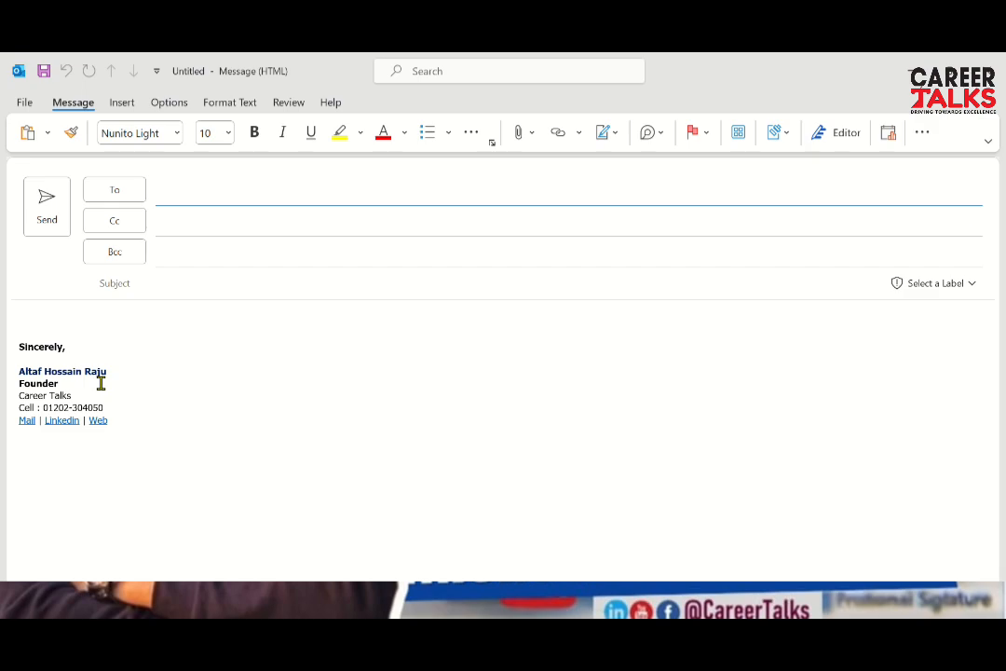
{"action": "key", "text": "alt+Tab"}
{"action": "key", "text": "alt+Tab"}
{"action": "key", "text": "alt+Tab"}
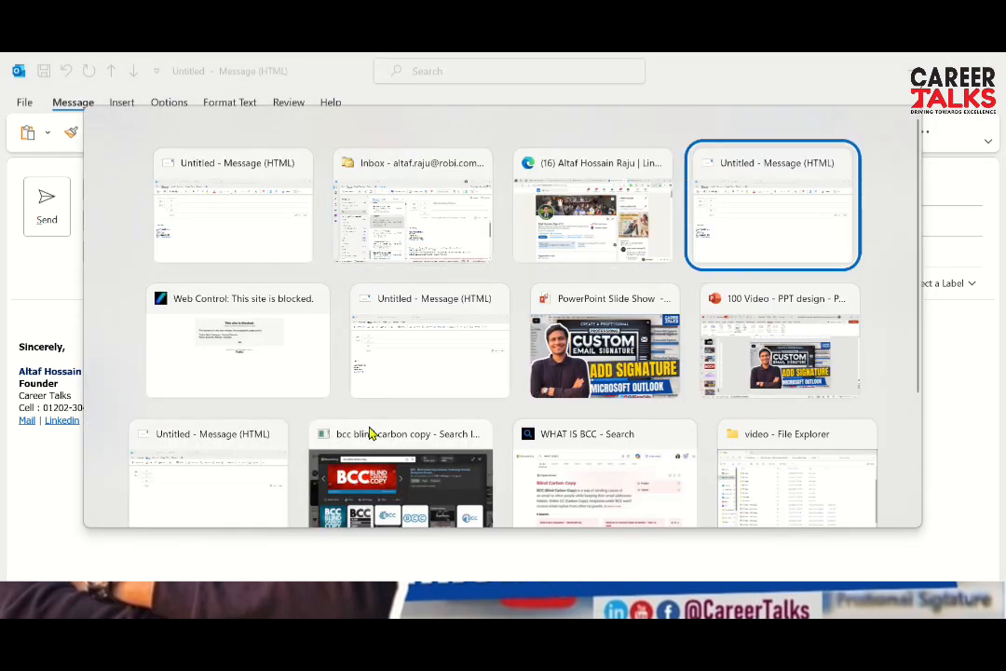
{"action": "key", "text": "alt+Tab"}
{"action": "key", "text": "alt+Tab"}
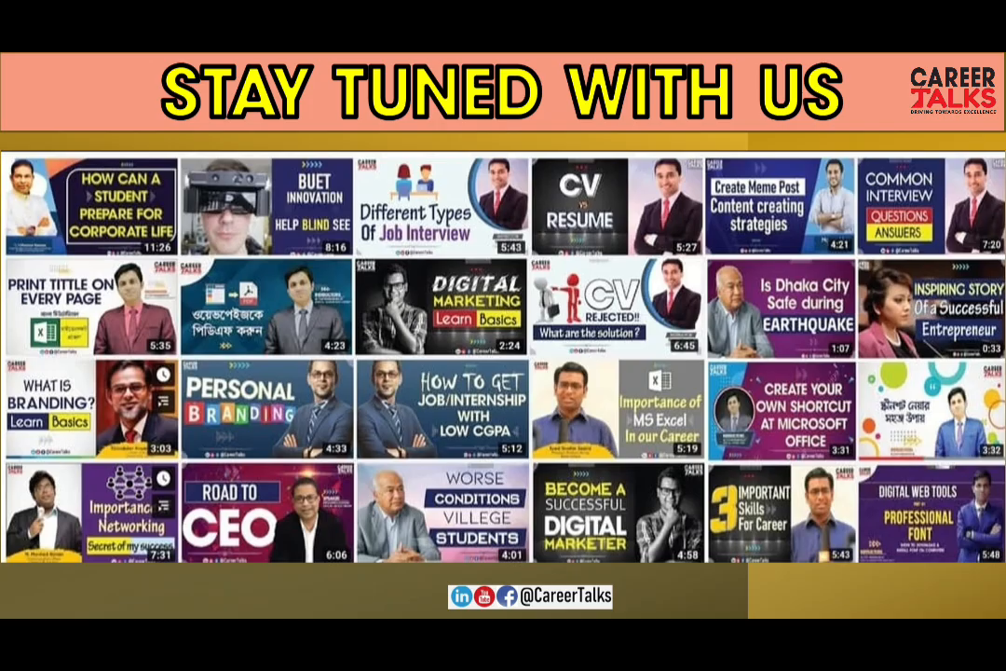